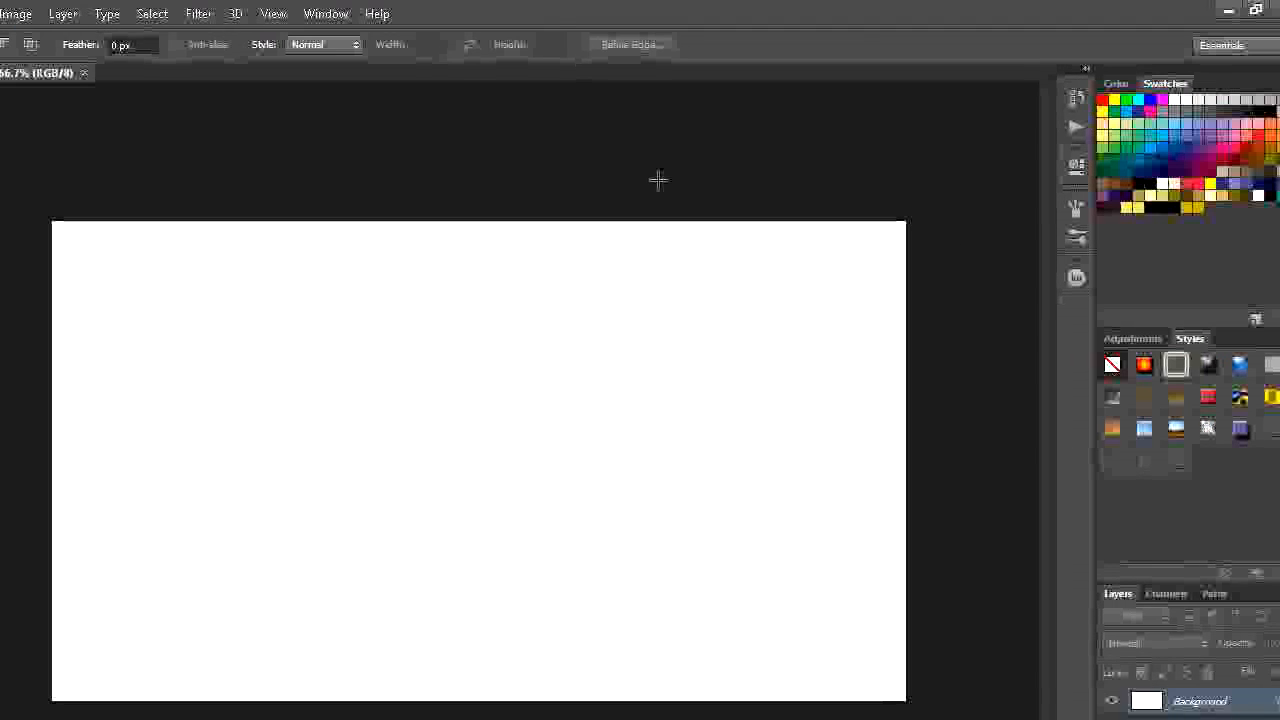
- Fill the Background layer with the black foreground colour
key("alt+BackSpace")
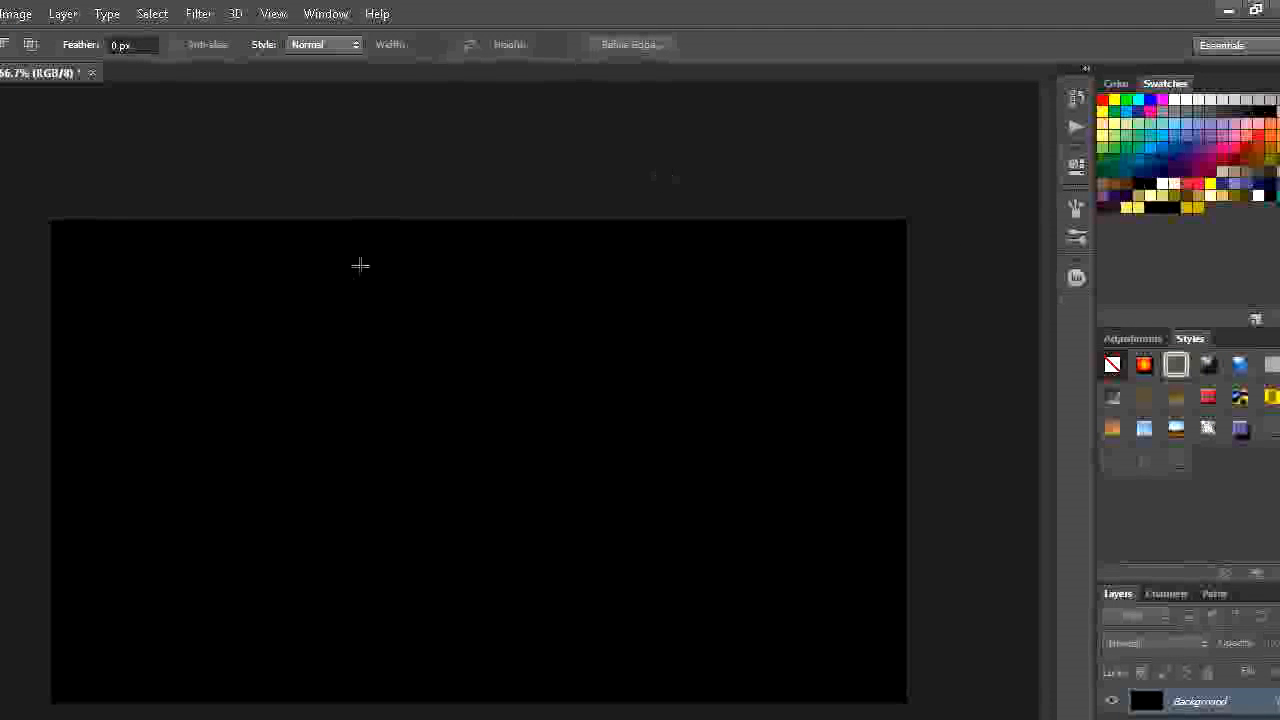
- Take the Brush tool and set the 15 px round tip's spacing to 123%
left_click(22, 292)
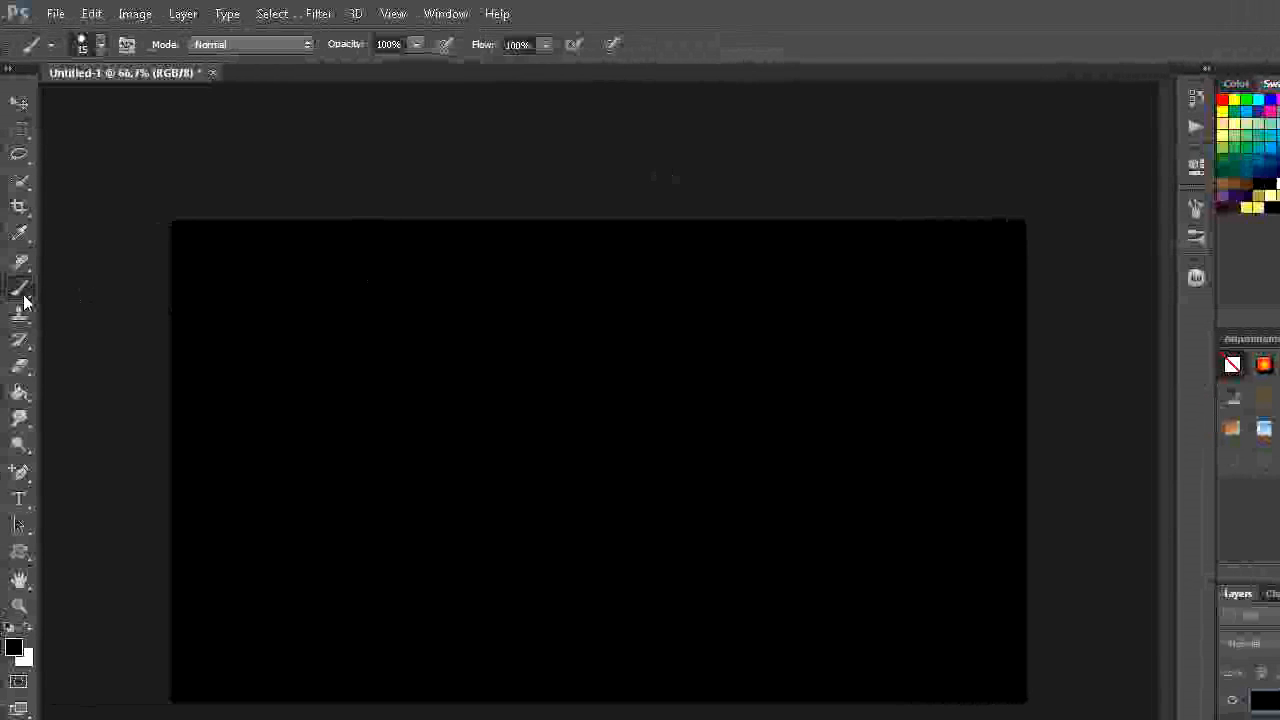
left_click(101, 45)
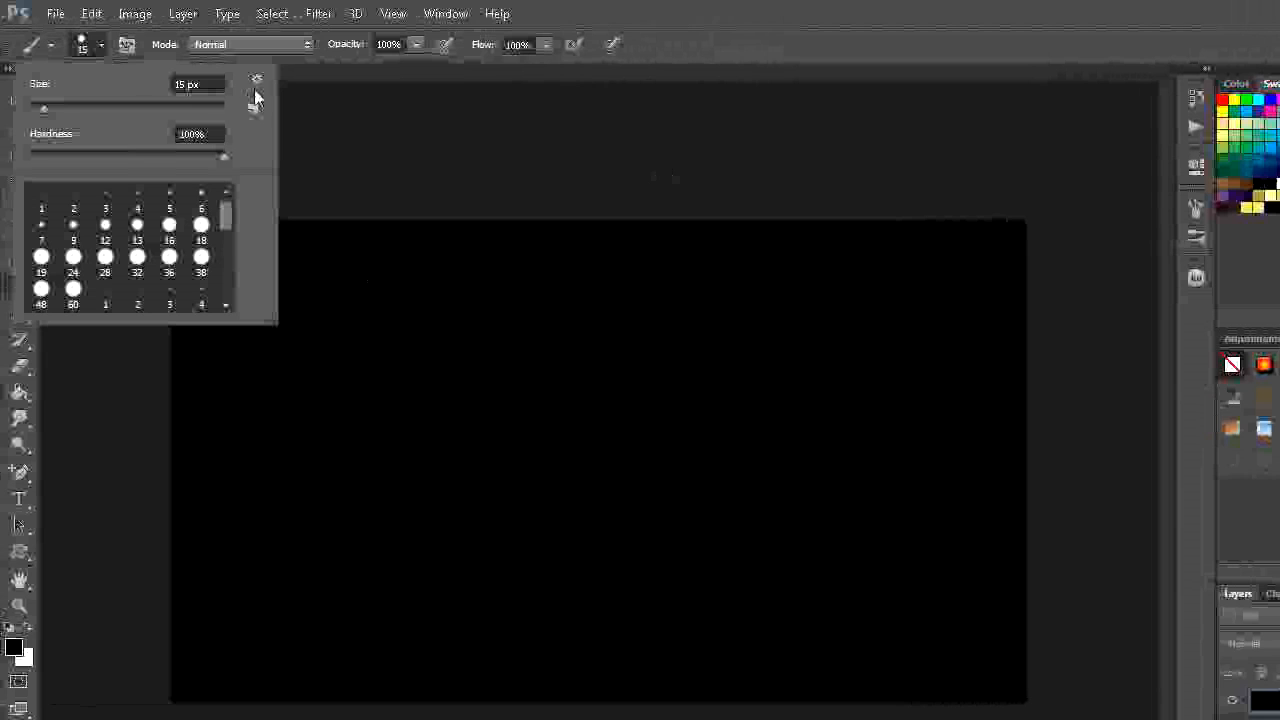
key("Escape")
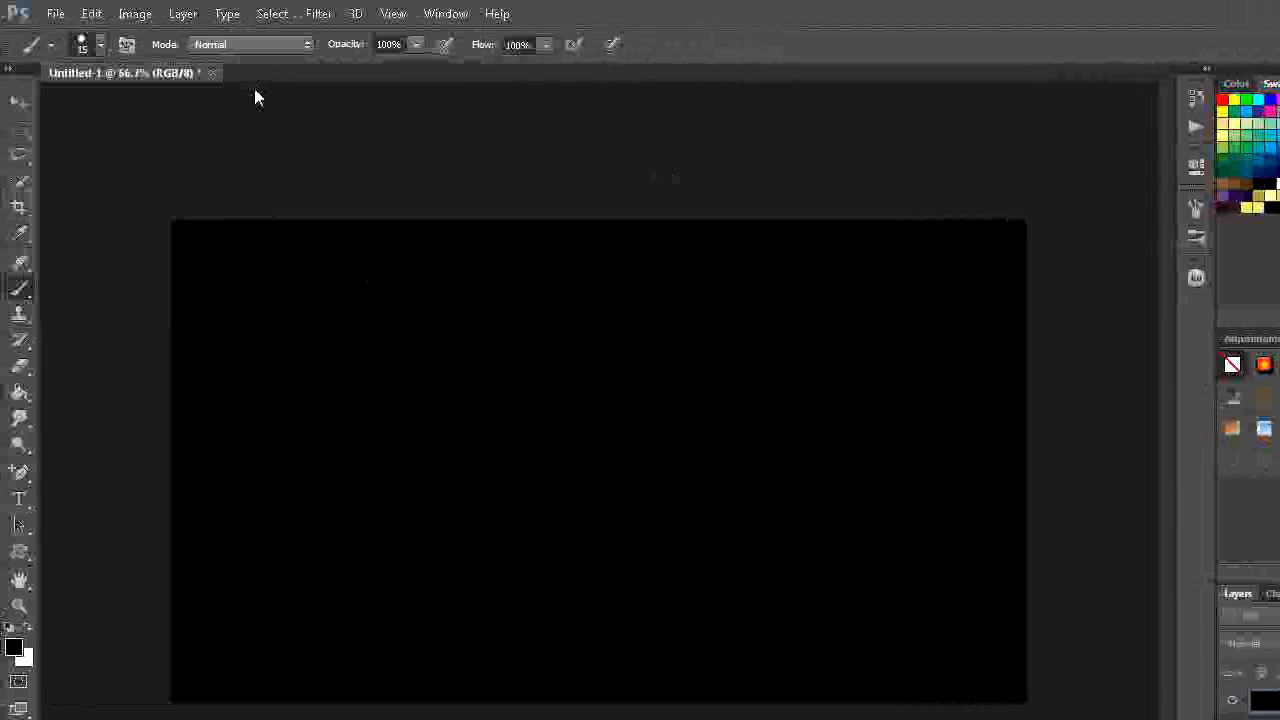
left_click(128, 45)
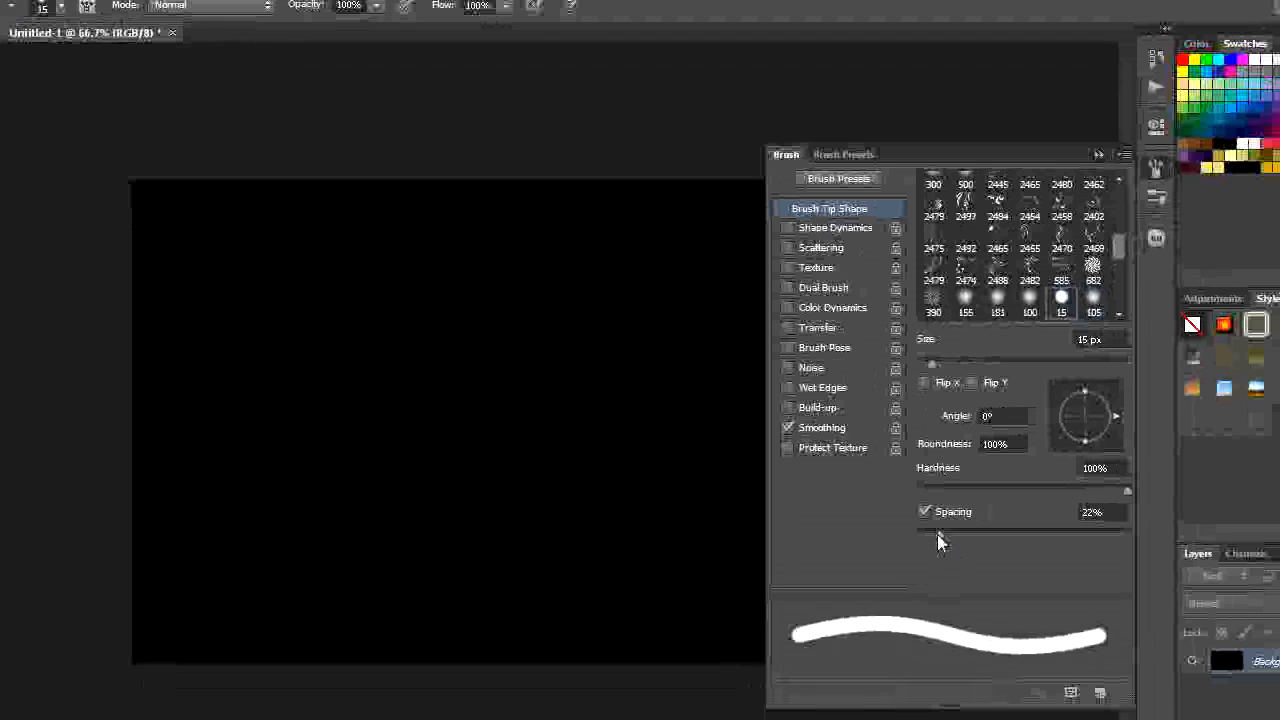
mouse_move(940, 540)
left_mouse_down()
mouse_move(1011, 546)
mouse_move(917, 537)
mouse_move(934, 540)
left_mouse_up()
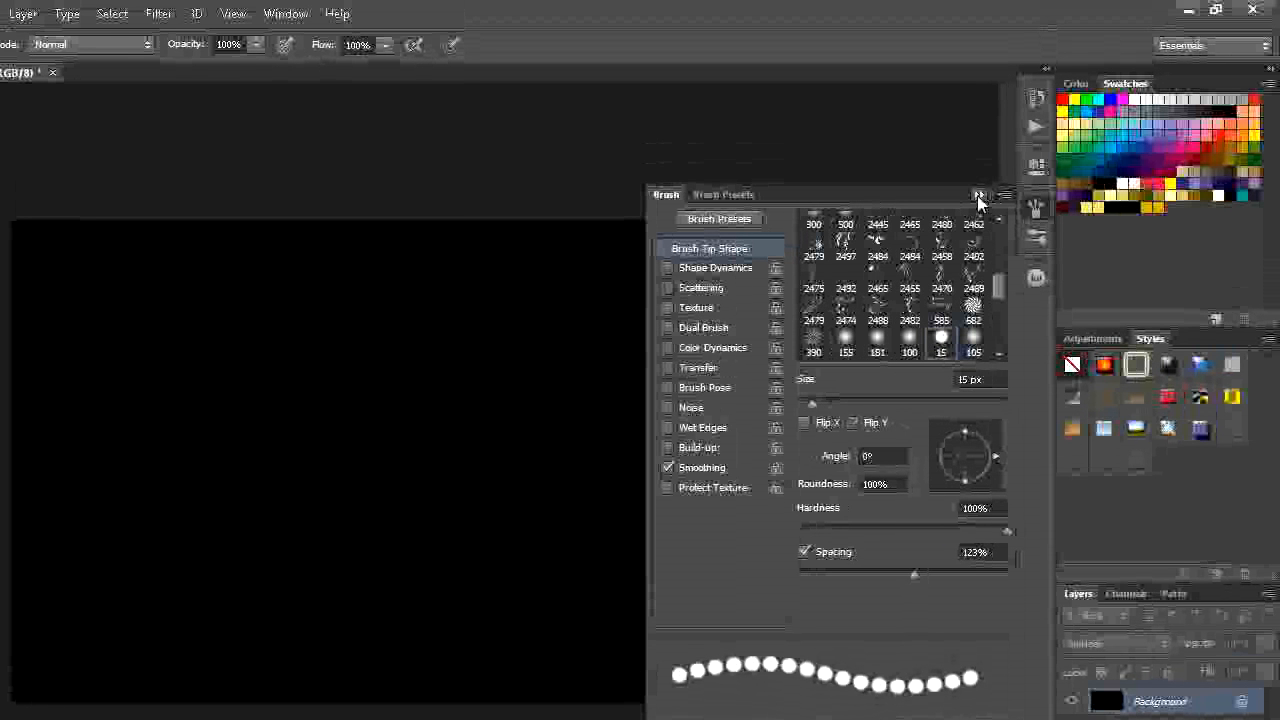
left_click(978, 196)
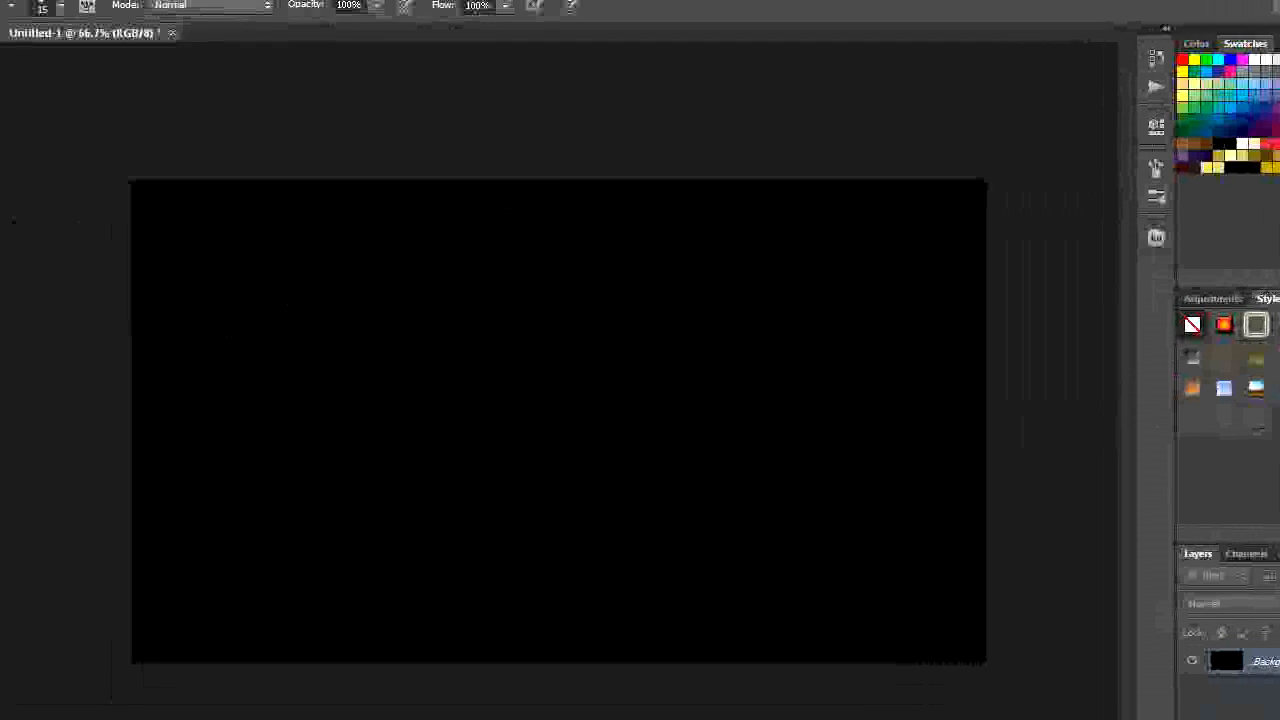
- Set the foreground colour to green 02d511 and paint a straight horizontal dotted line across the upper part of the canvas
left_click(16, 548)
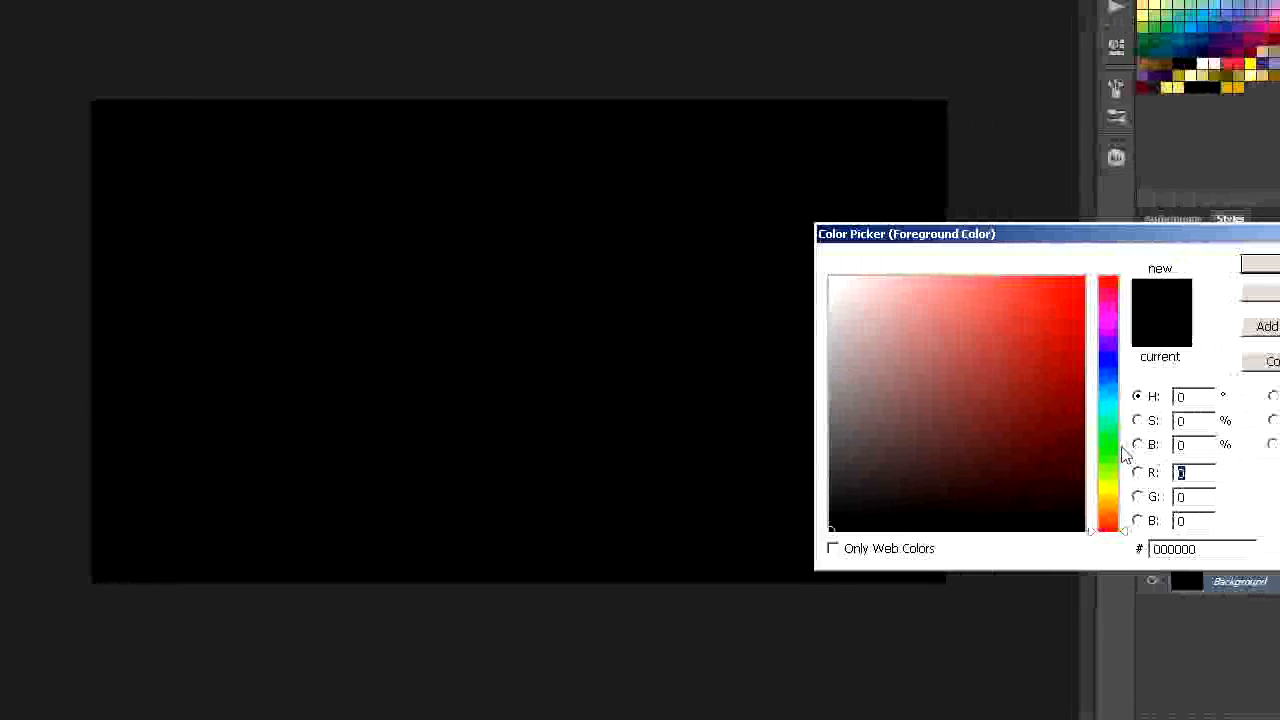
left_click(1027, 444)
left_click(1000, 318)
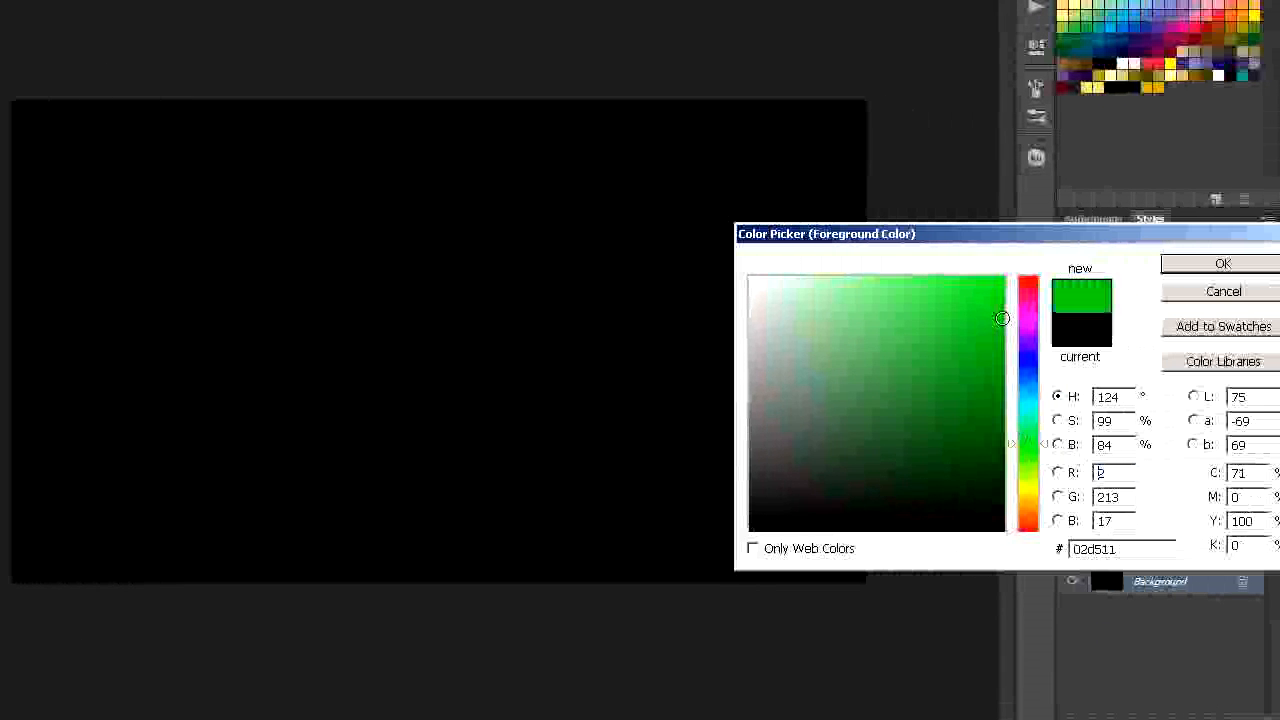
left_click(1222, 266)
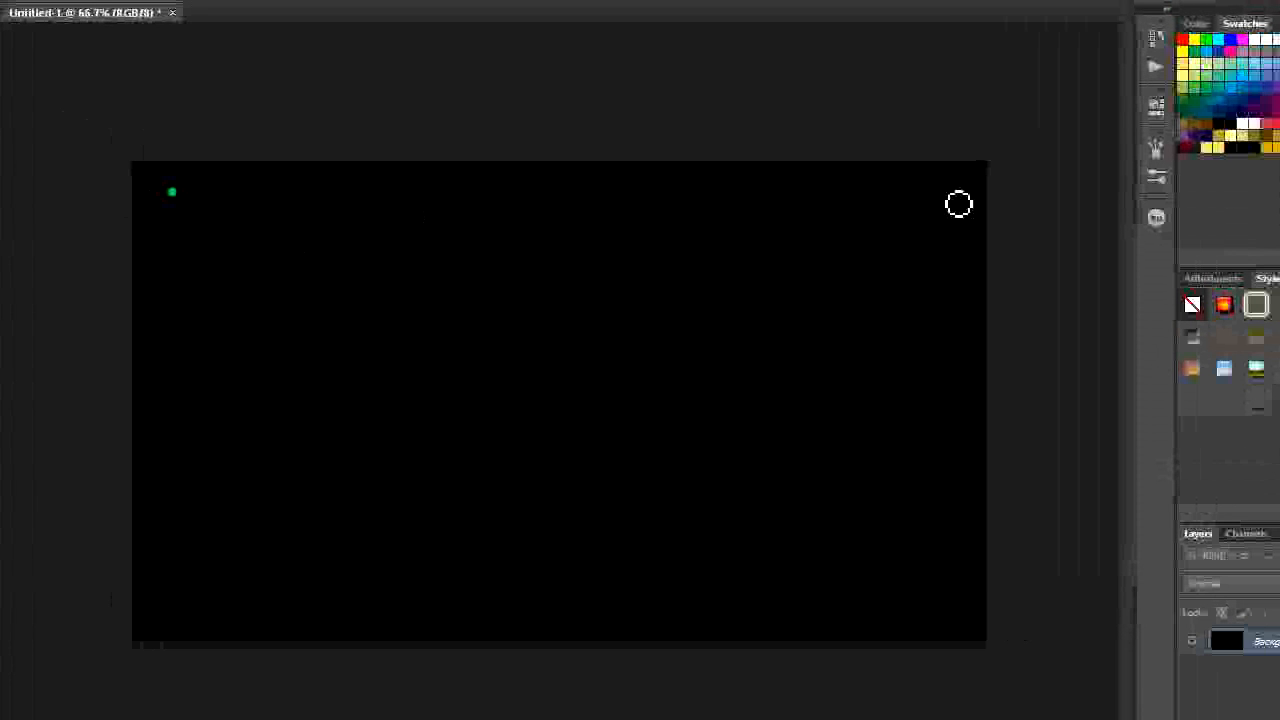
left_click(958, 204, "shift")
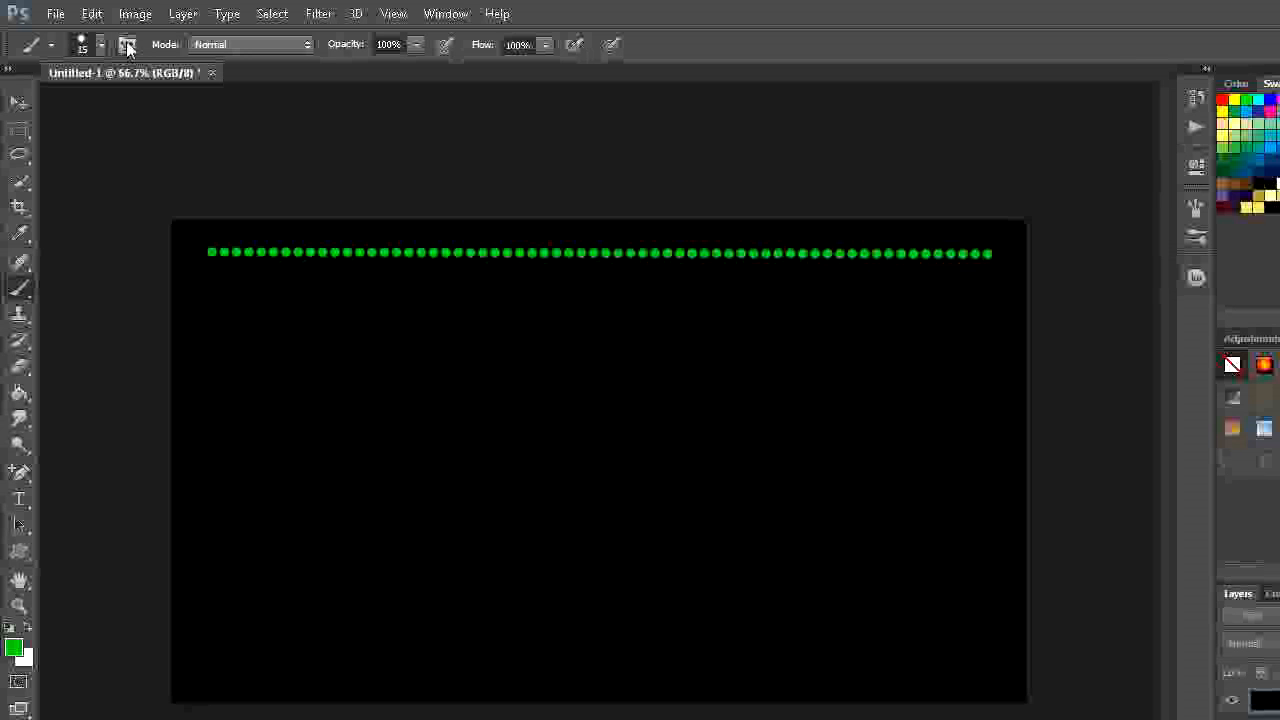
- Increase the brush spacing to 161% and paint a second straight dotted line just below the first one
left_click(127, 45)
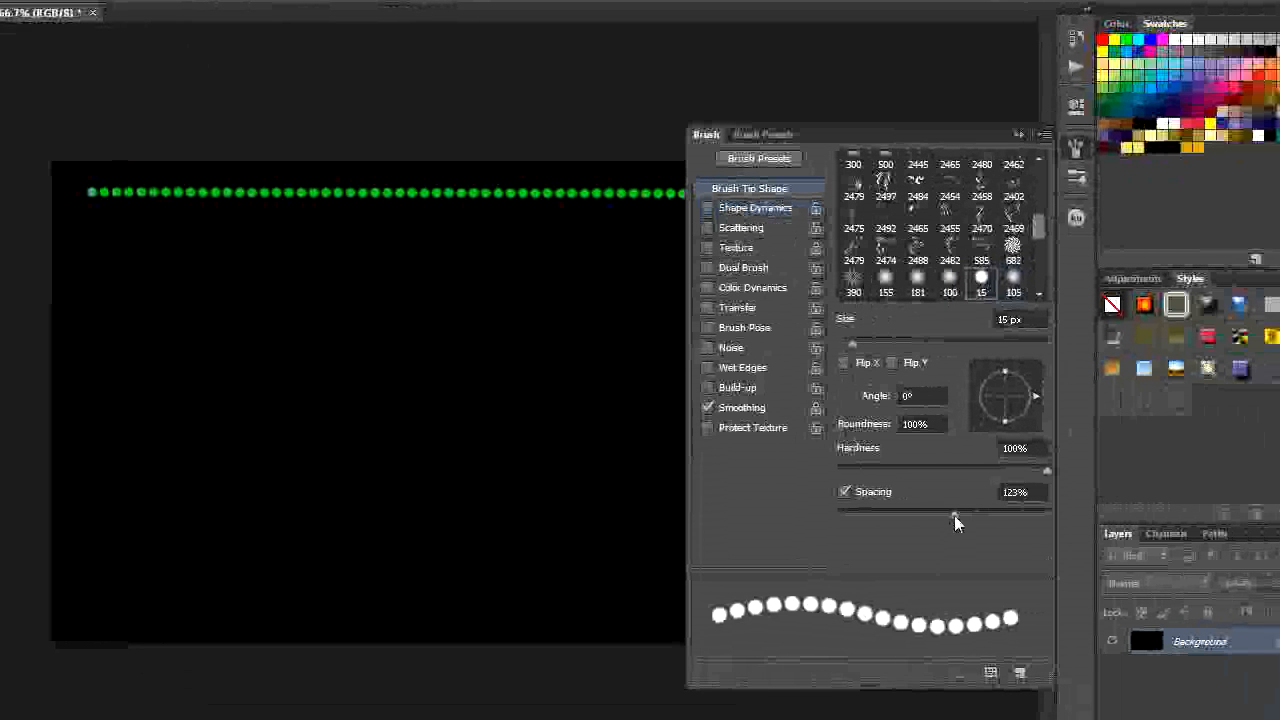
left_click_drag(955, 517, 975, 517)
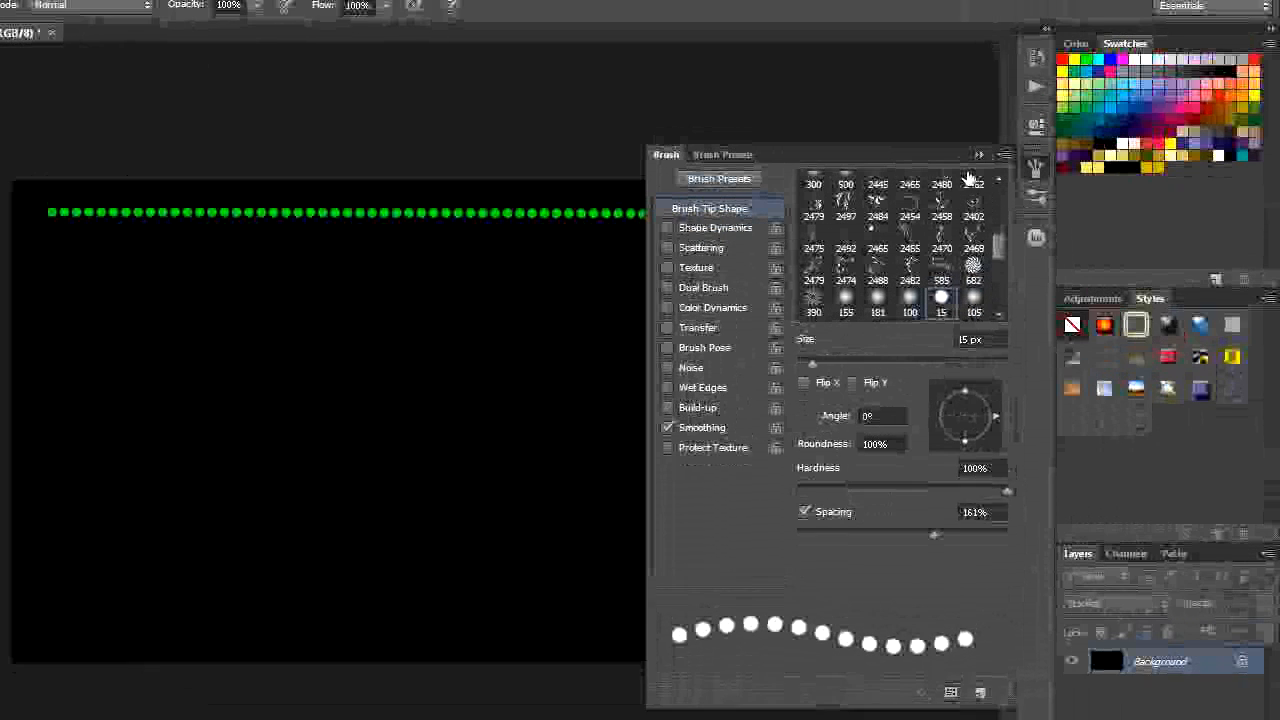
left_click(978, 156)
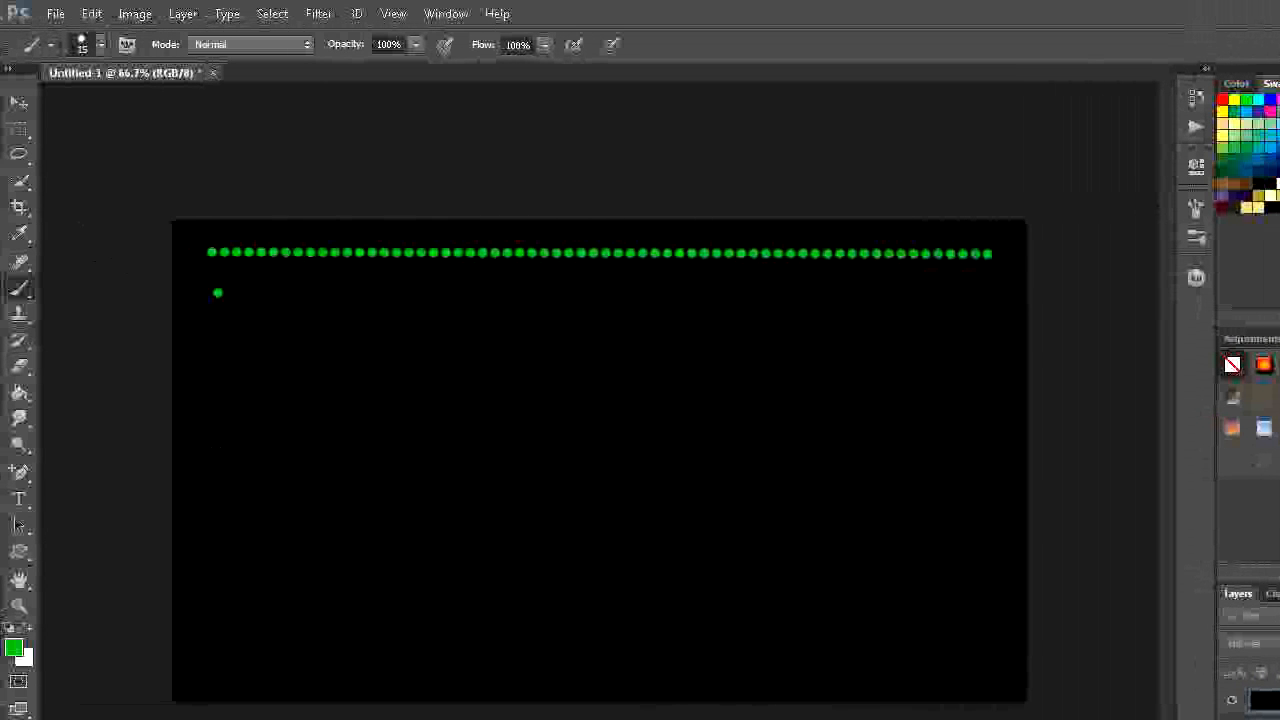
left_click(997, 305, "shift")
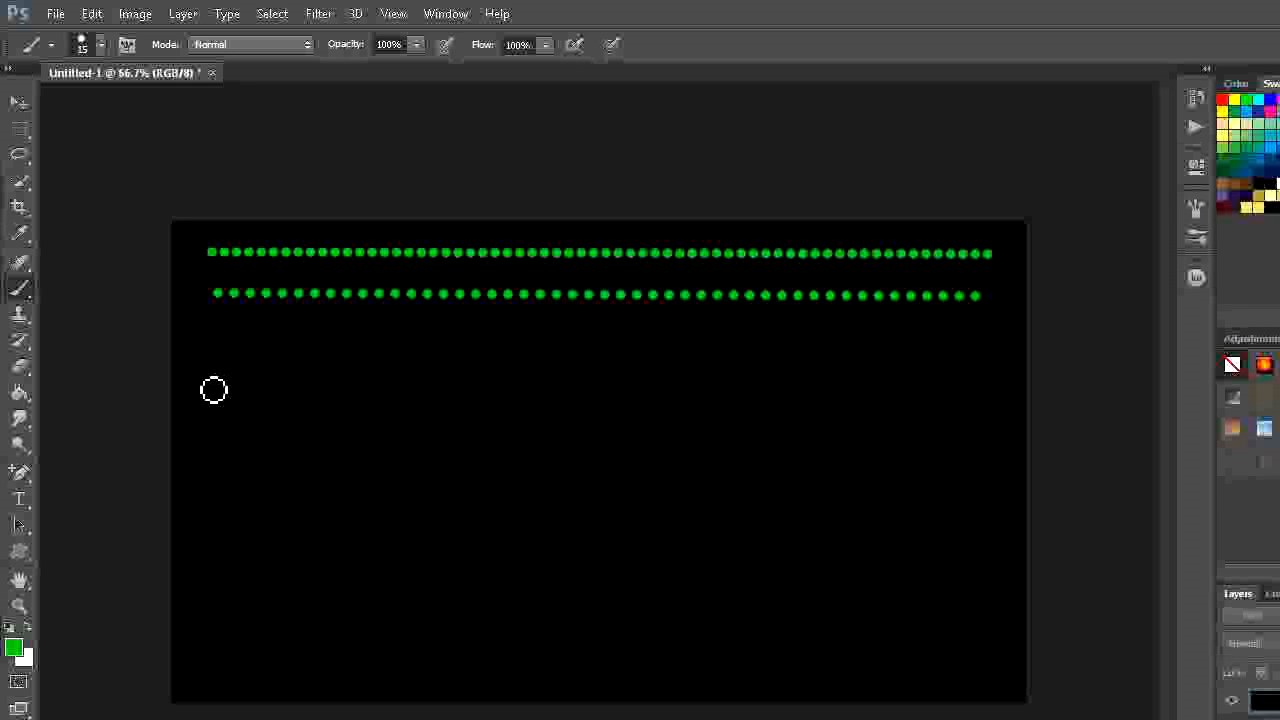
- Paint a dotted zigzag of connected straight segments across the canvas below the two horizontal lines
left_click(295, 325, "shift")
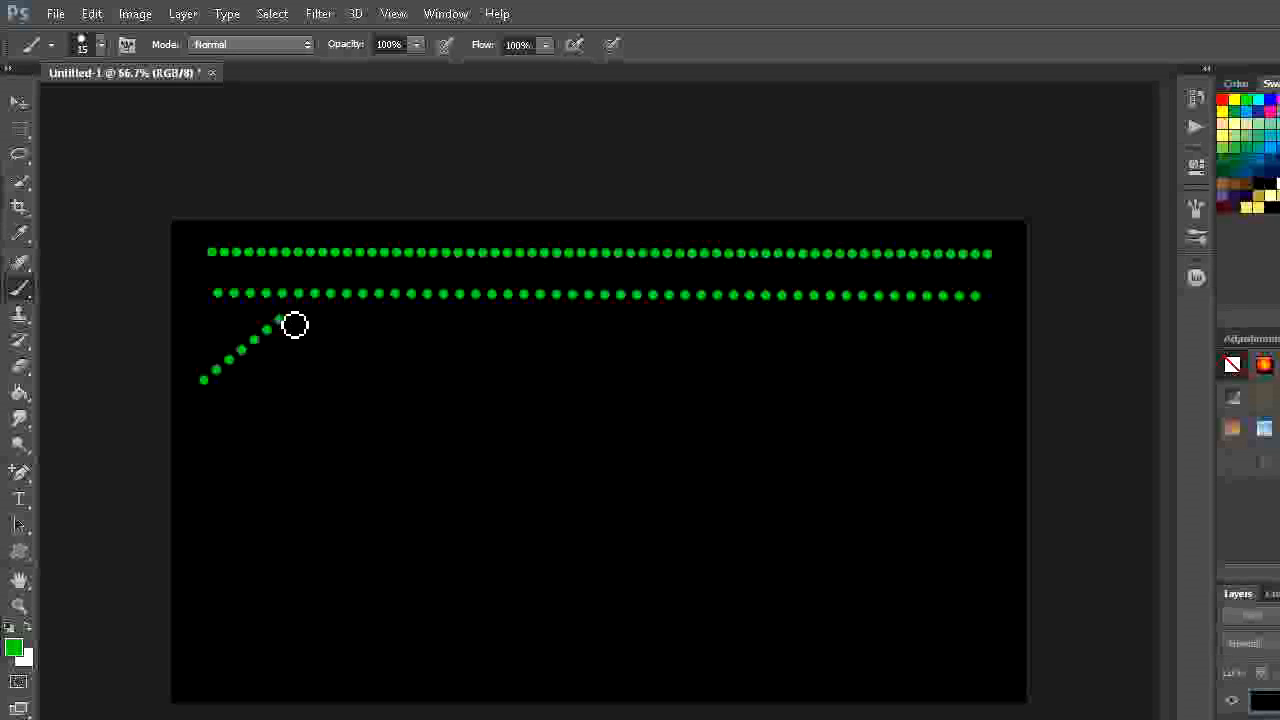
left_click(349, 394, "shift")
left_click(423, 333, "shift")
left_click(489, 394, "shift")
left_click(563, 338, "shift")
left_click(655, 395, "shift")
left_click(740, 337, "shift")
left_click(800, 395, "shift")
left_click(868, 345, "shift")
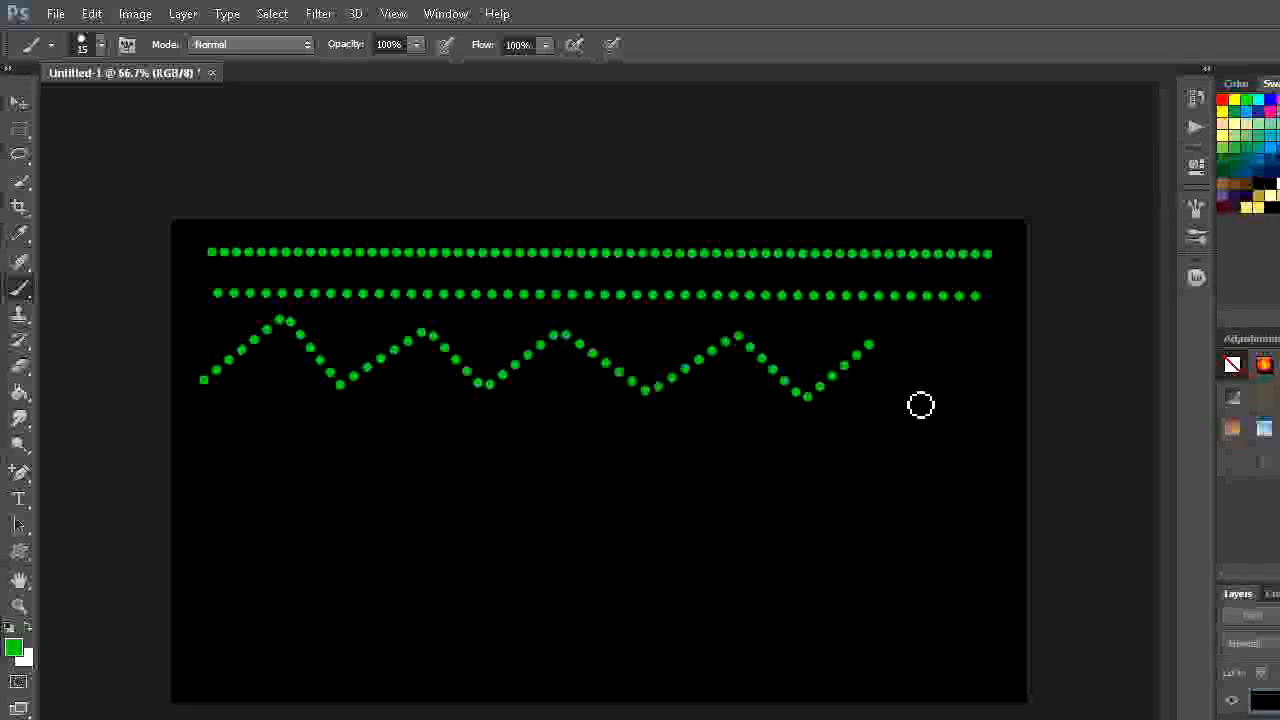
left_click(953, 391, "shift")
- Paint freehand wavy dotted strokes below the zigzag
left_click(220, 260)
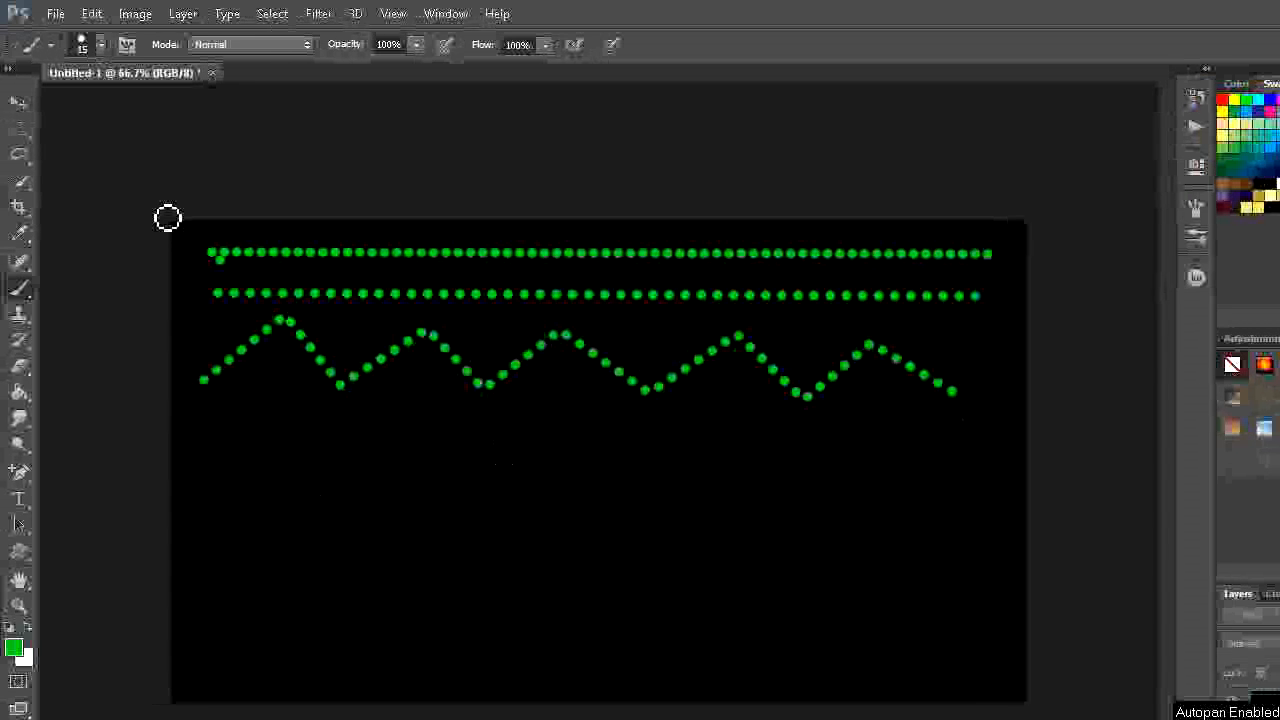
mouse_move(241, 452)
left_mouse_down()
mouse_move(344, 472)
mouse_move(367, 462)
mouse_move(333, 469)
mouse_move(480, 460)
mouse_move(538, 484)
mouse_move(656, 449)
mouse_move(797, 474)
left_mouse_up()
left_click(356, 454)
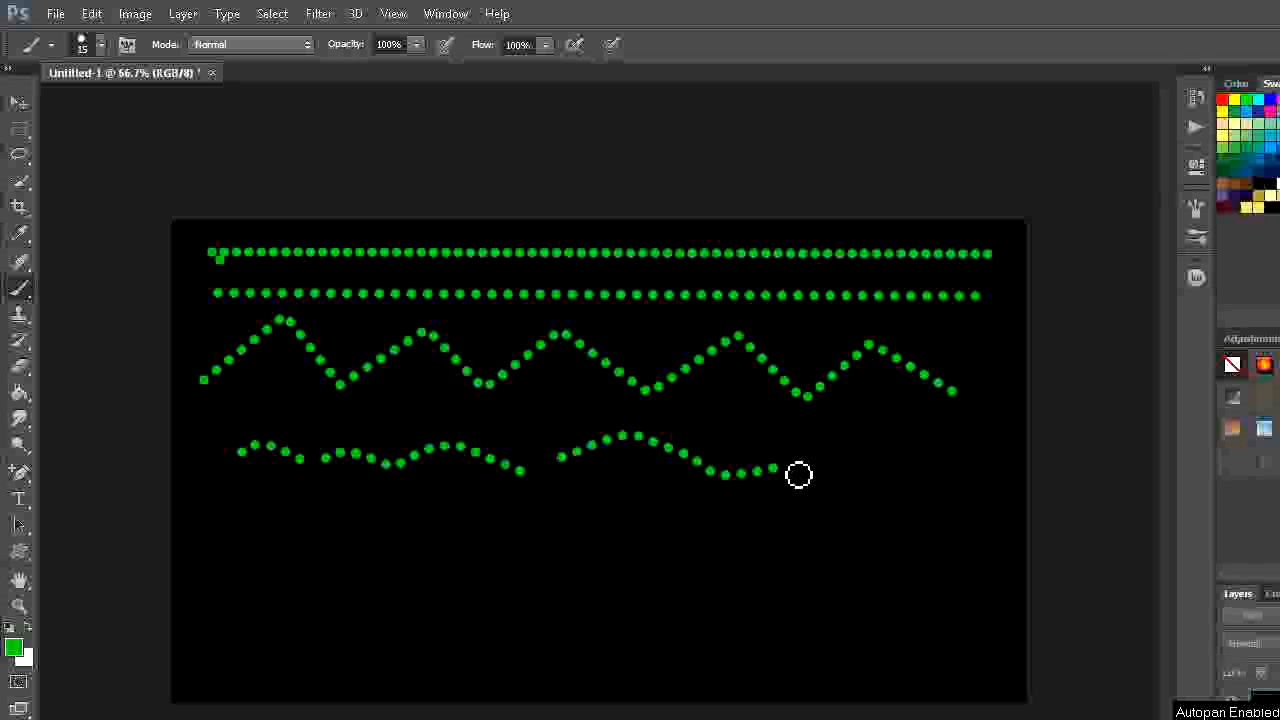
- Switch to the Custom Shape tool and choose the solid five-pointed star as its shape
key("m")
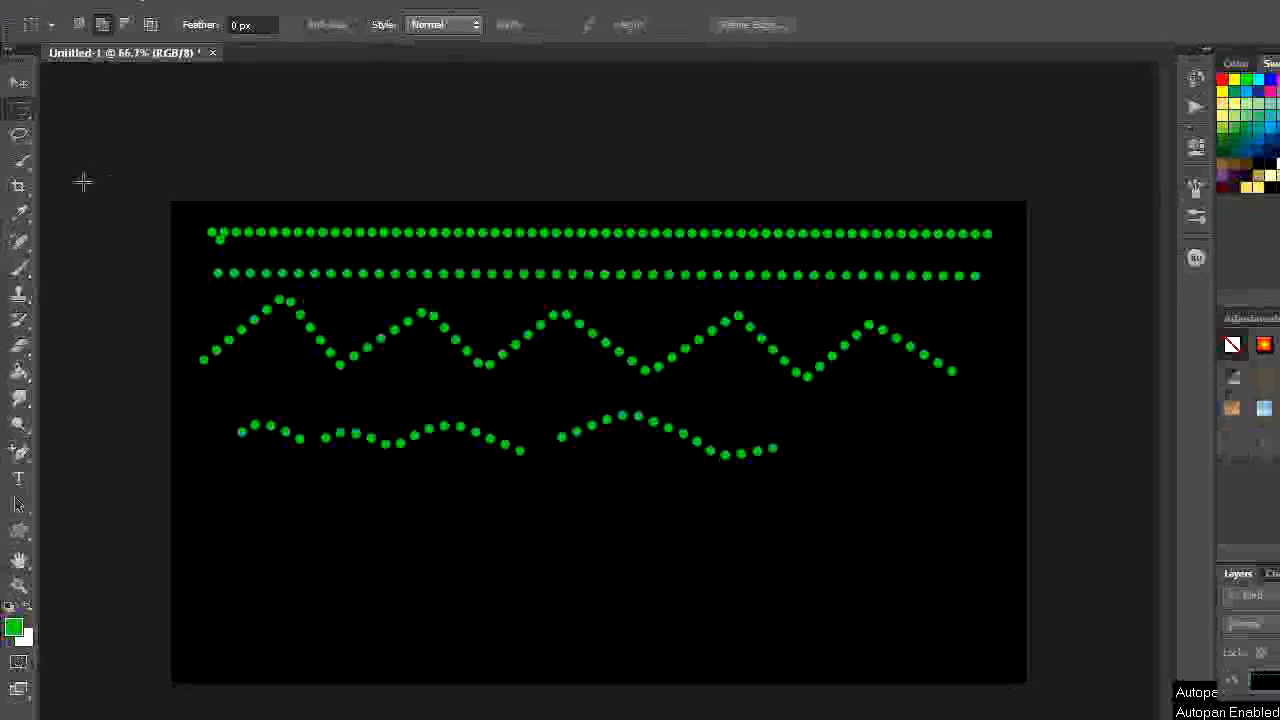
left_click_drag(25, 472, 129, 566)
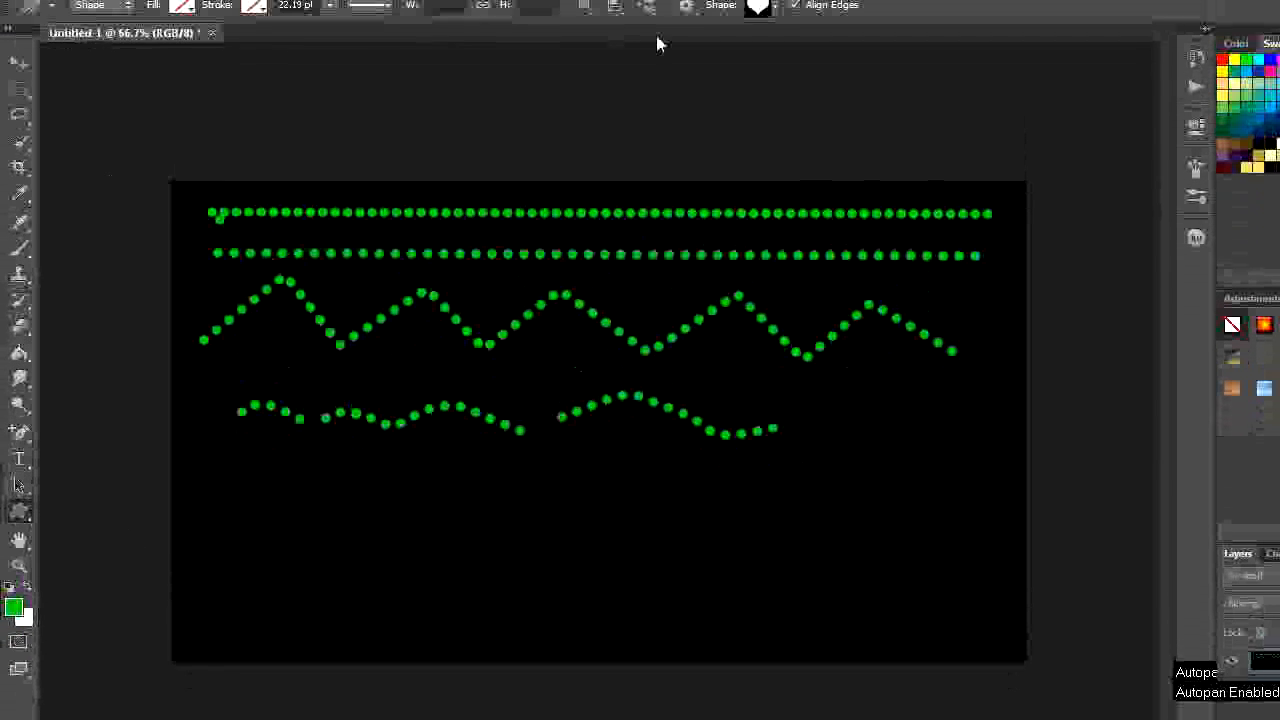
left_click(773, 45)
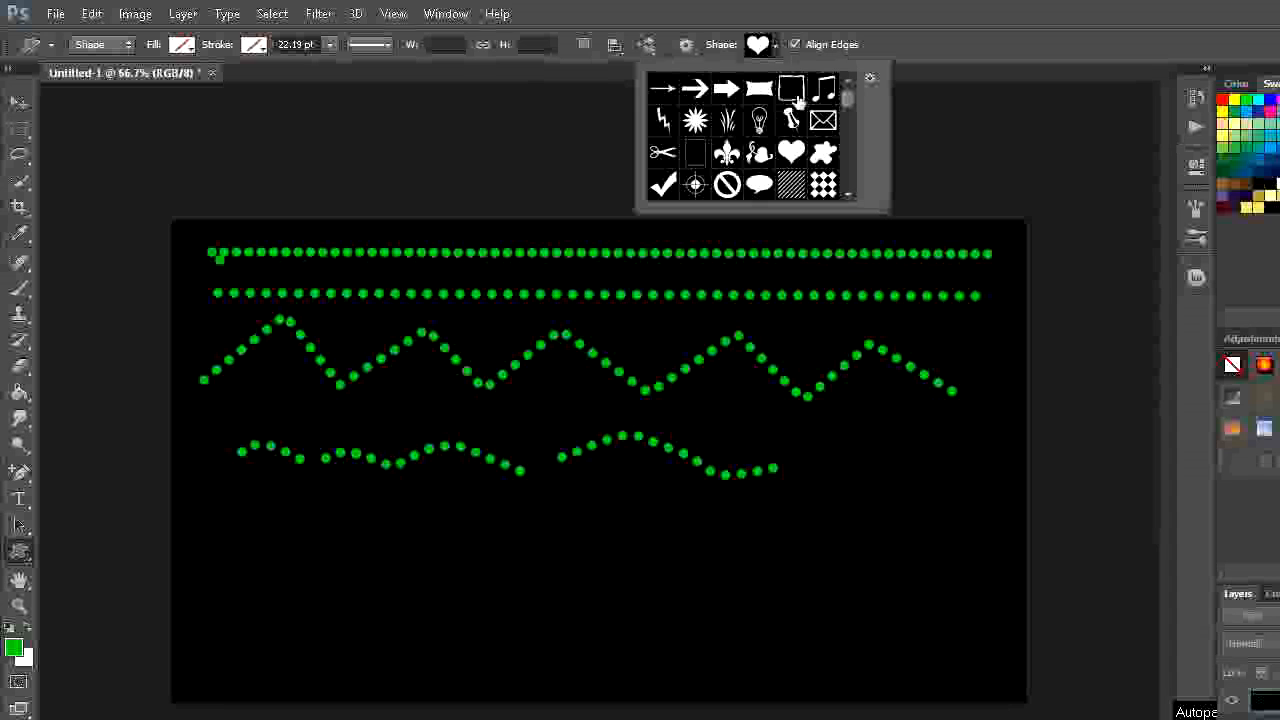
scroll(830, 152, "down", 1)
scroll(830, 152, "down", 8)
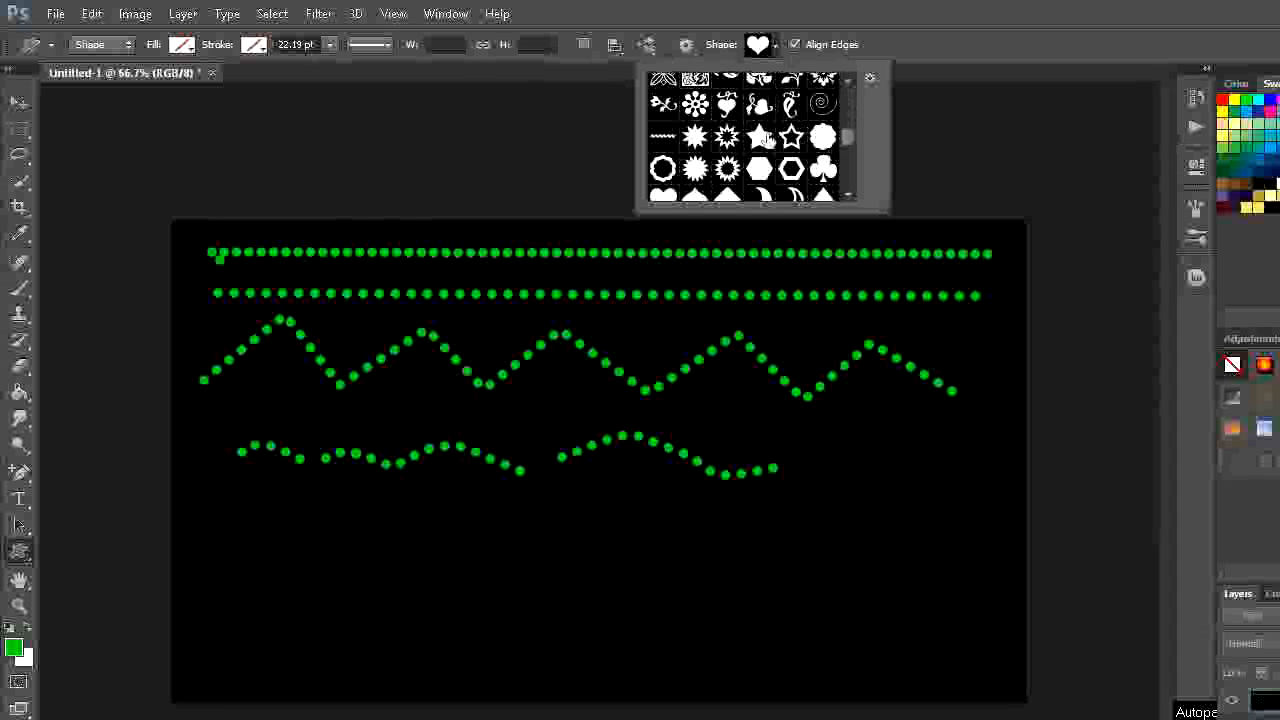
left_click(760, 137)
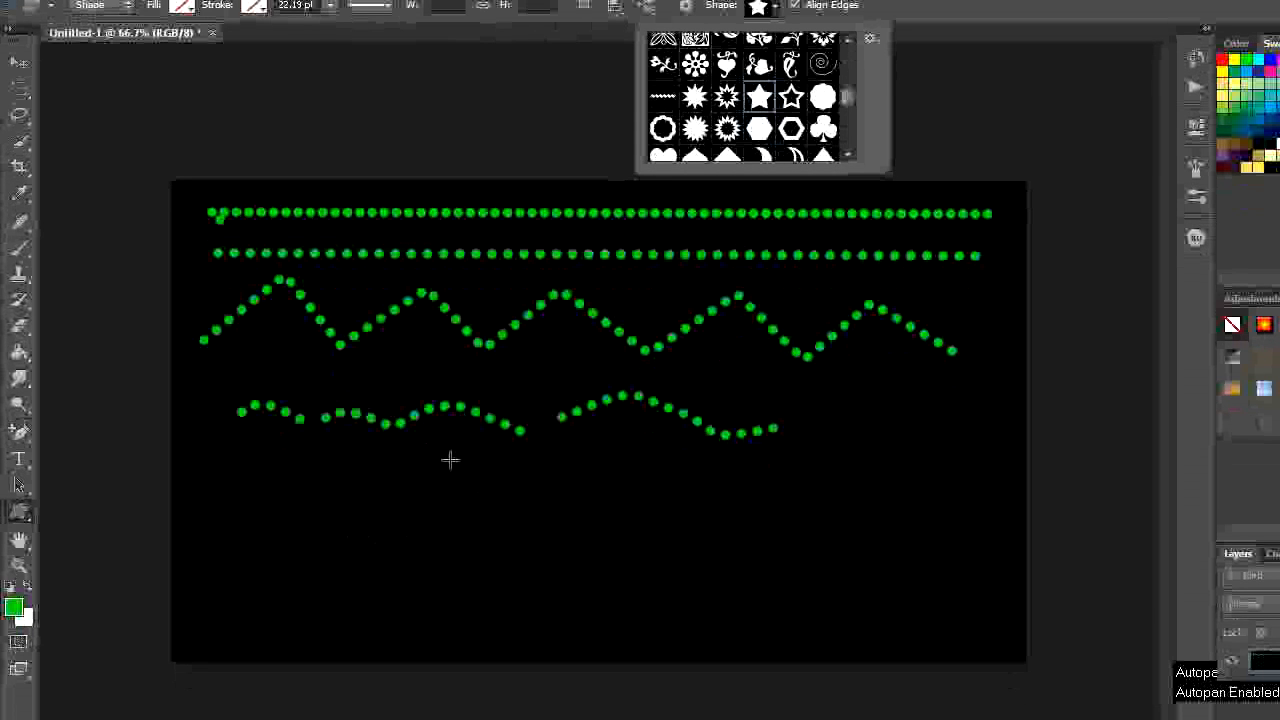
- Draw a star shape from its centre, about 364 px wide and 294 px high, below the wavy dotted strokes
left_click(377, 514)
left_click_drag(377, 514, 476, 582)
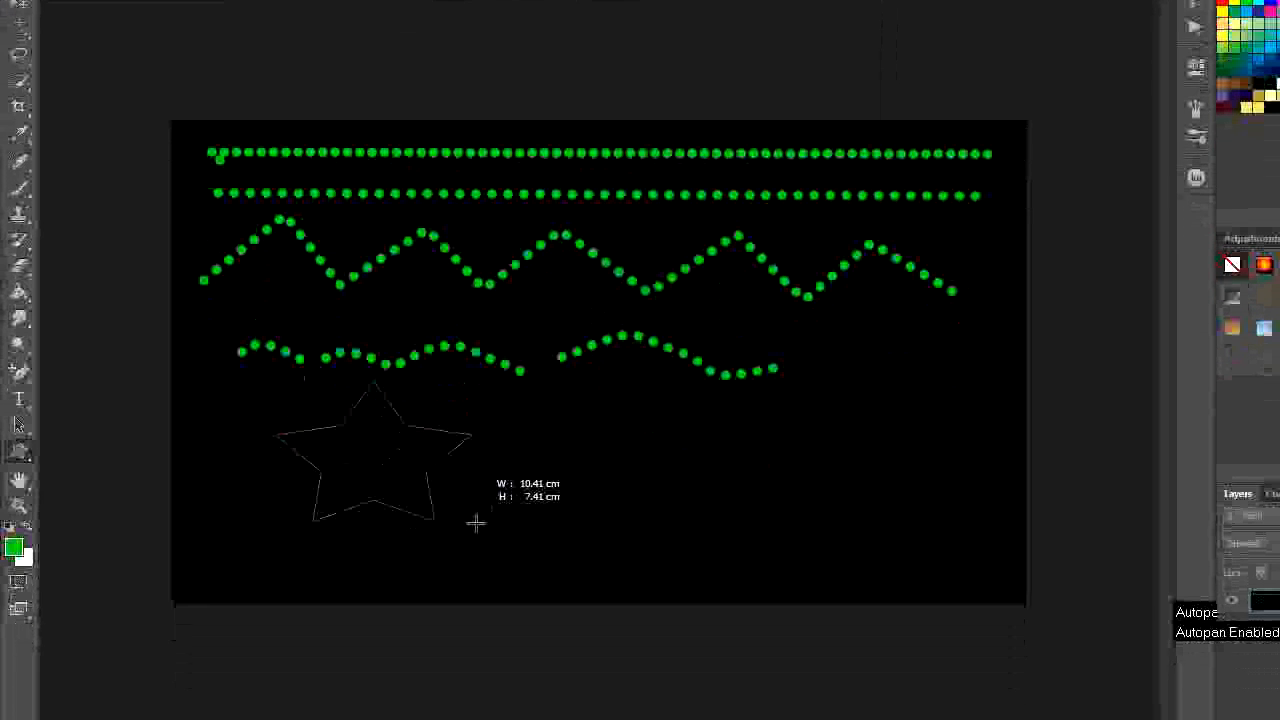
left_click_drag(476, 522, 491, 551)
left_click(491, 551)
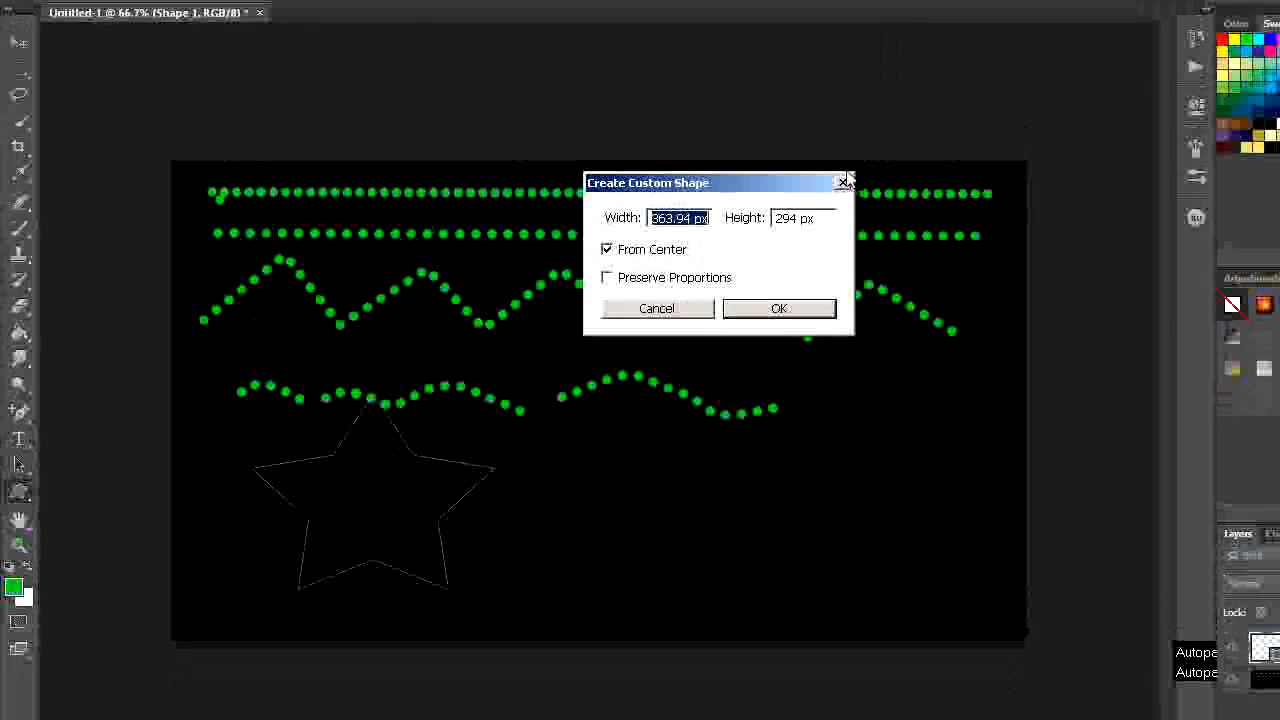
key("Return")
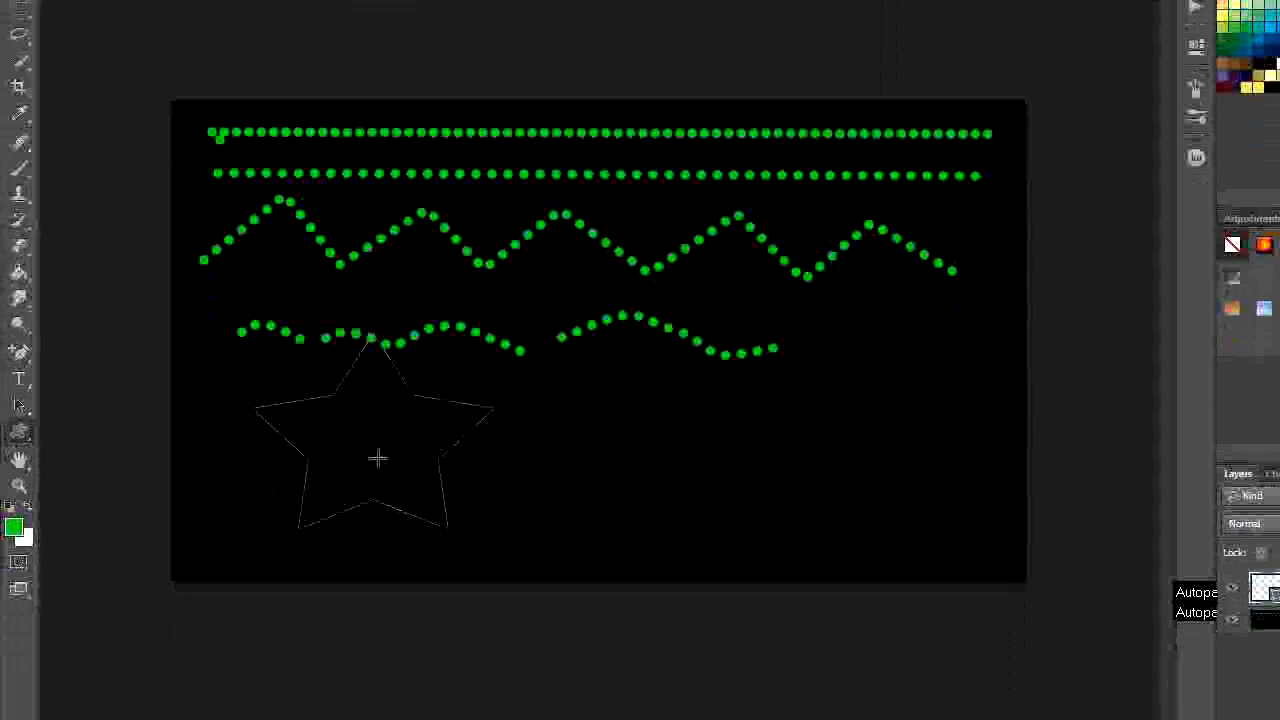
- Give the star outline the dotted stroke preset and align the stroke to the centre of the path
left_click(386, 47)
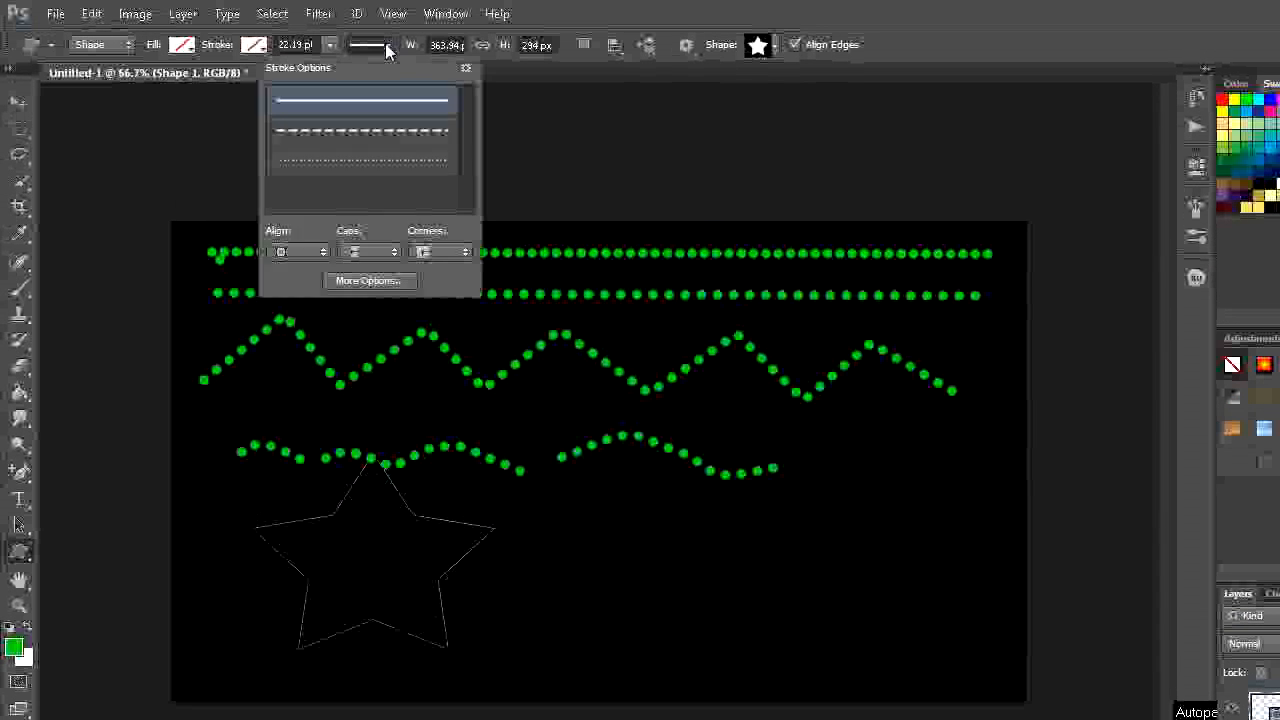
left_click(370, 165)
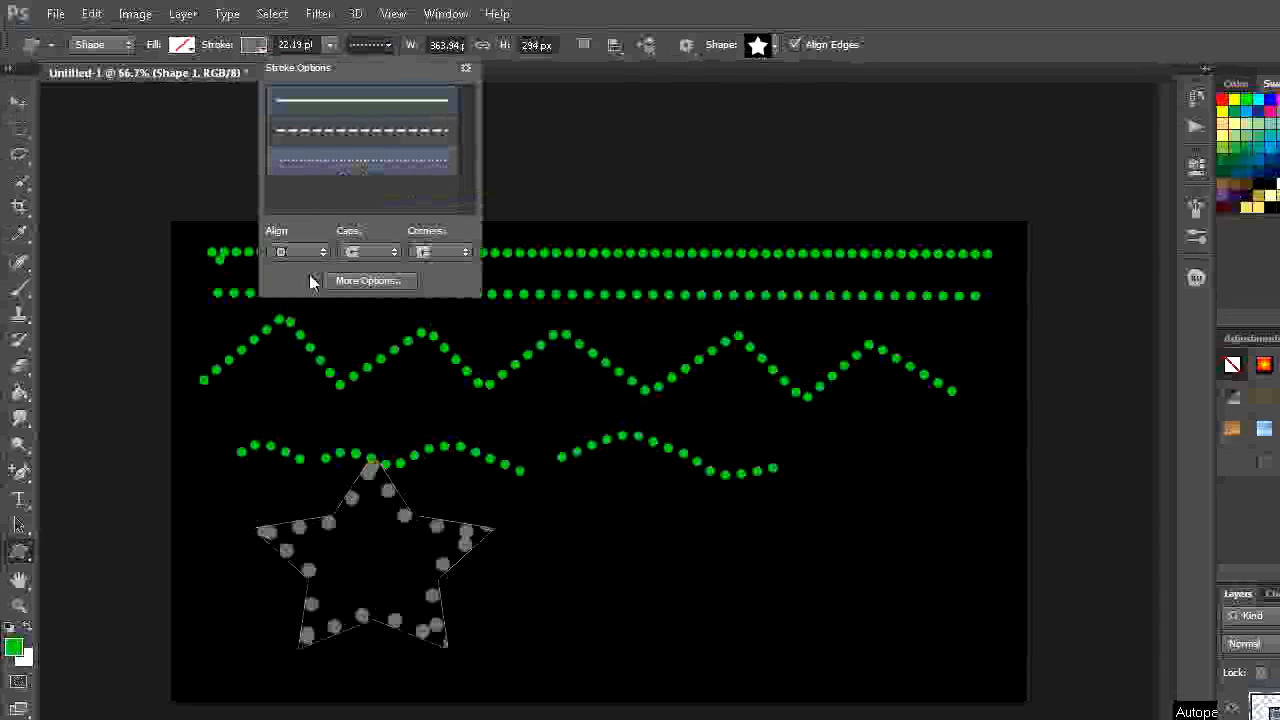
left_click(323, 252)
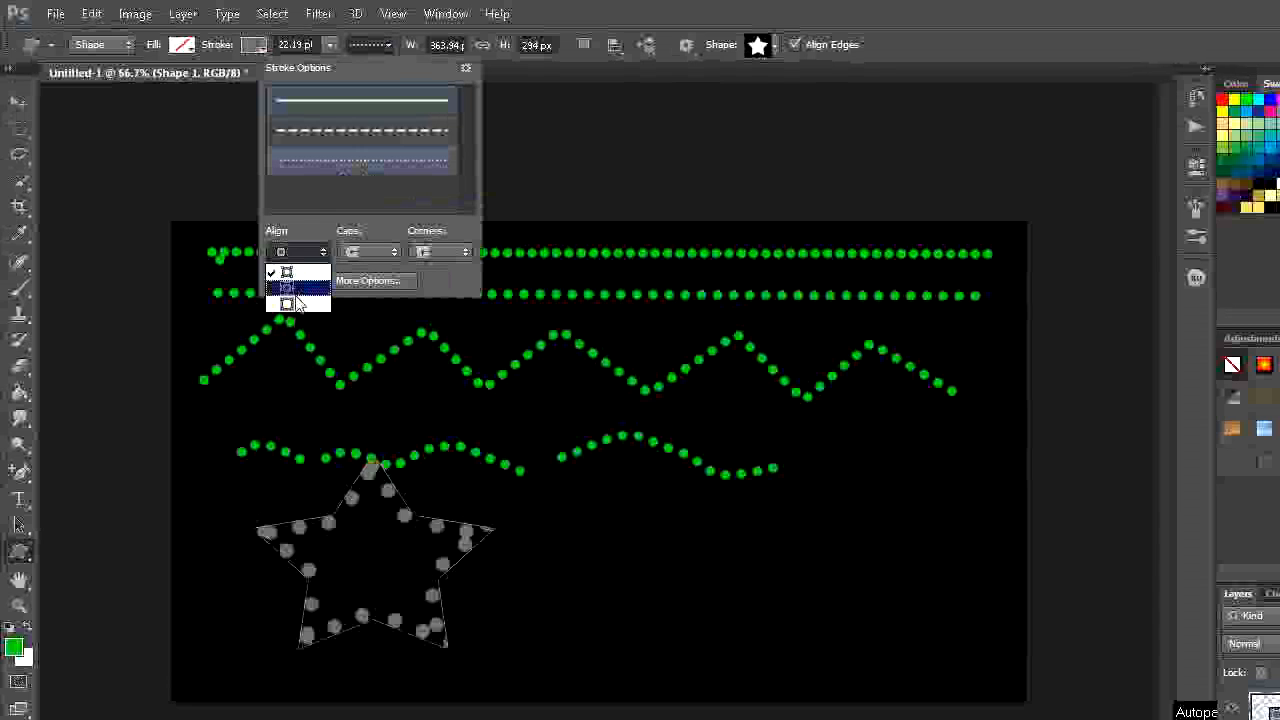
left_click(294, 298)
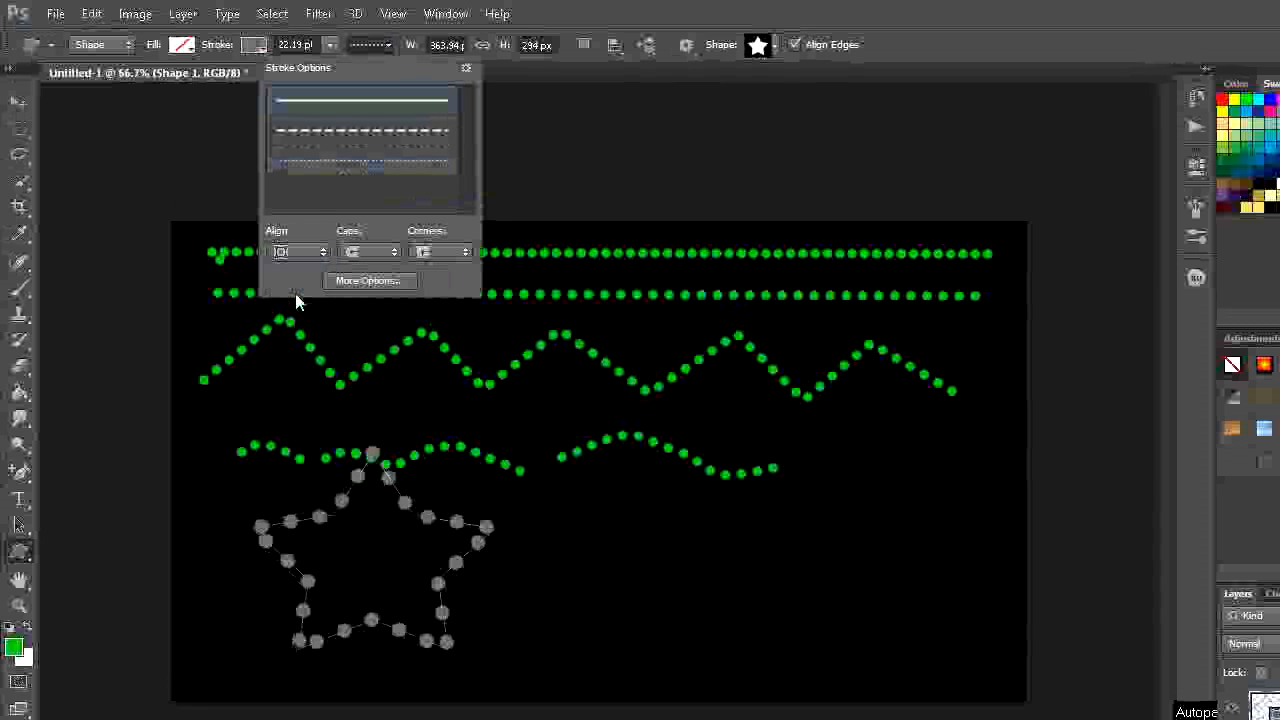
- Try gap values of 4 and 1 for the star's dotted stroke
left_click(382, 280)
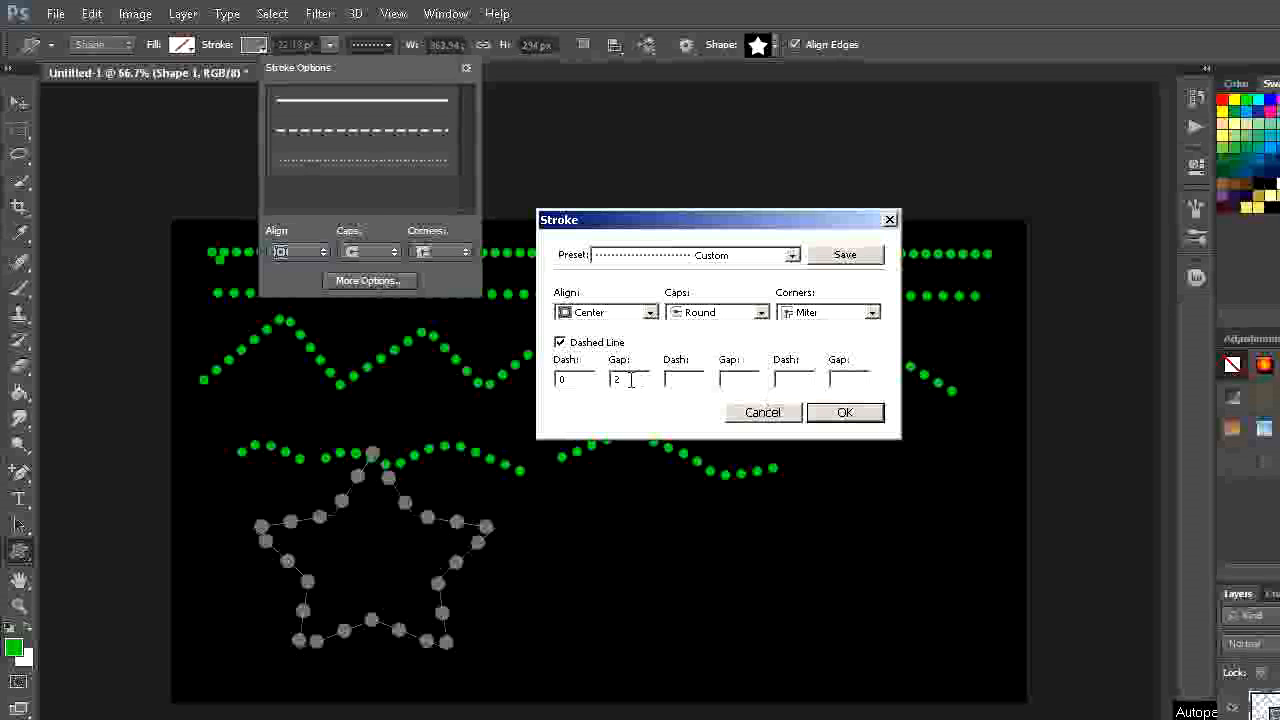
key("BackSpace")
type("4")
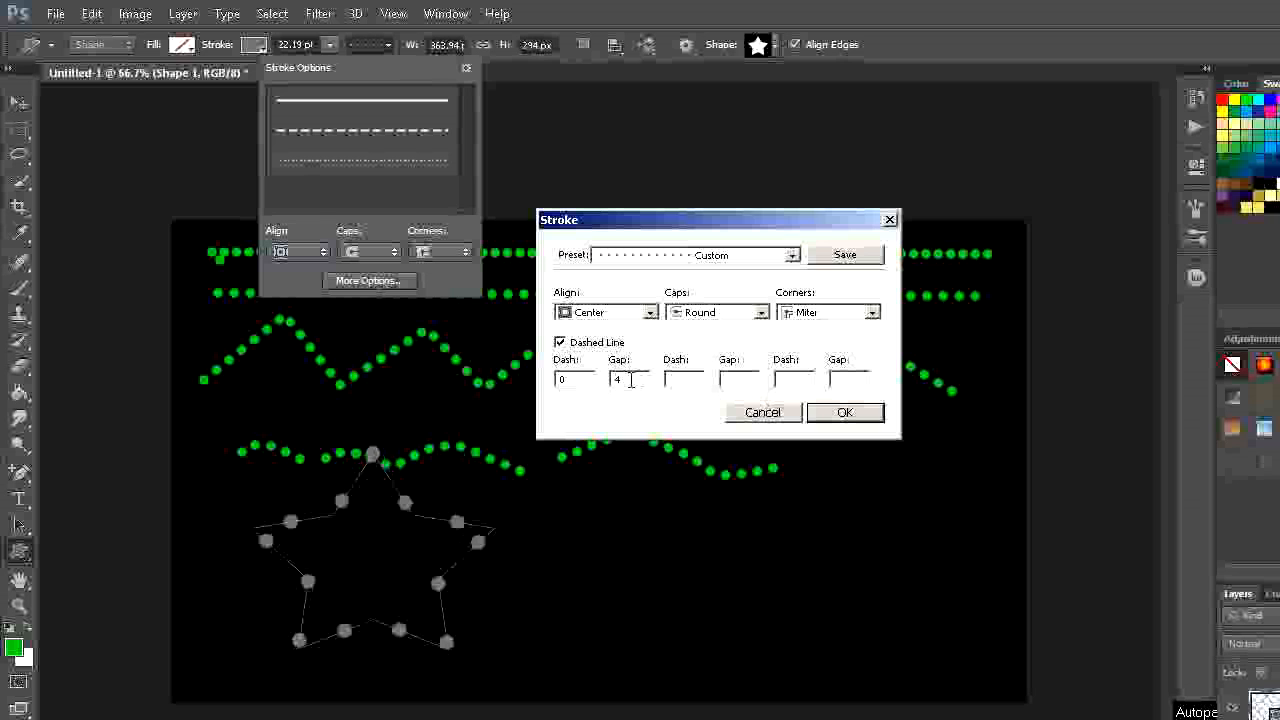
key("BackSpace")
type("1")
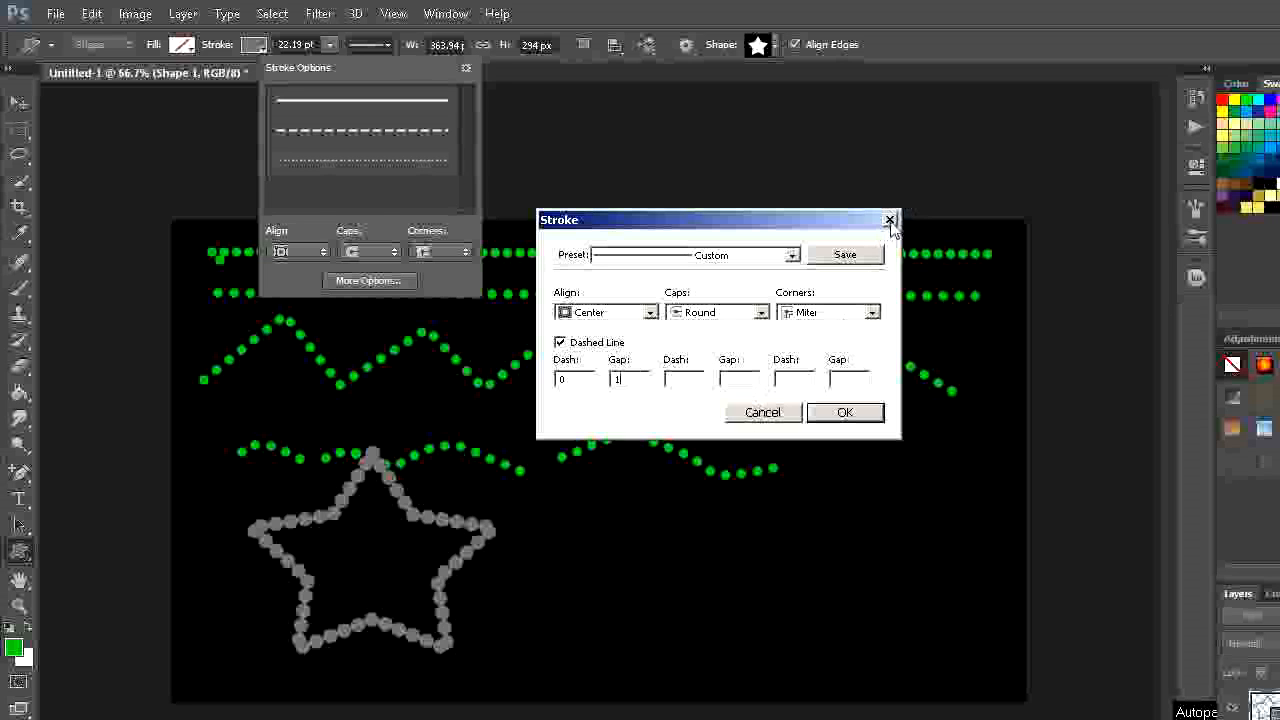
- Switch the star's stroke to the dashed preset and try gap values of 5 and 2
left_click(792, 256)
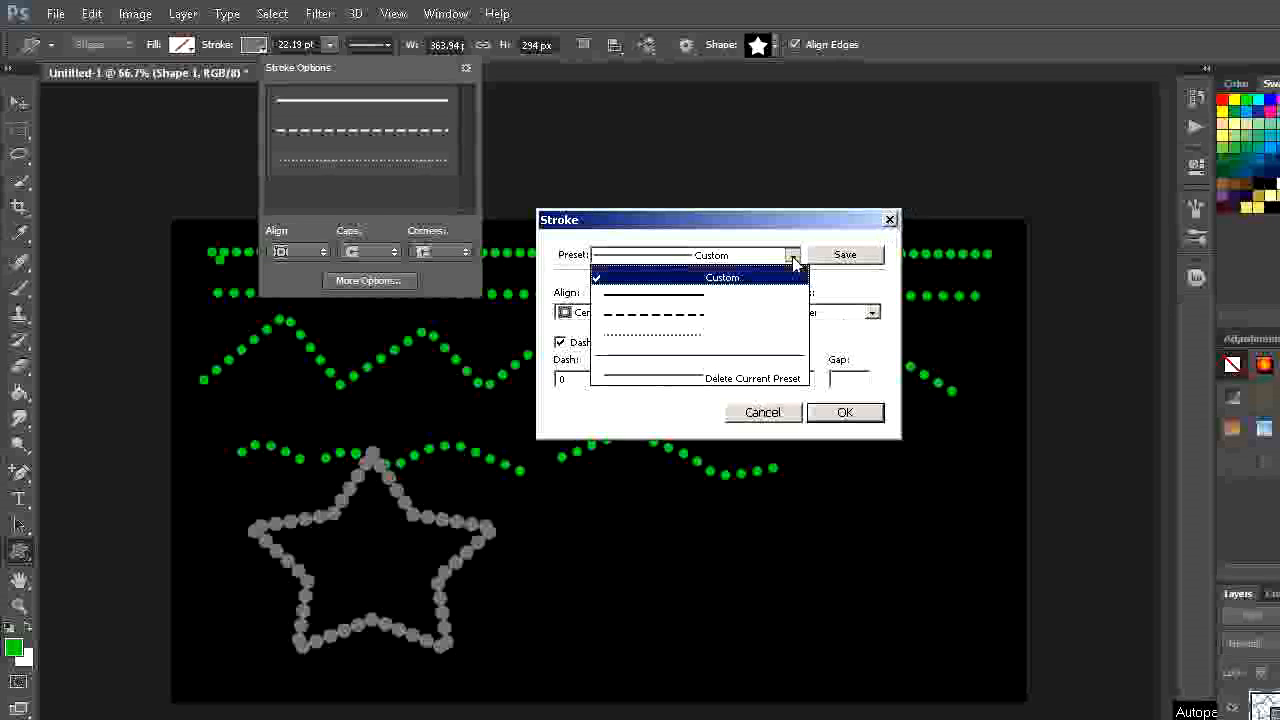
left_click(686, 316)
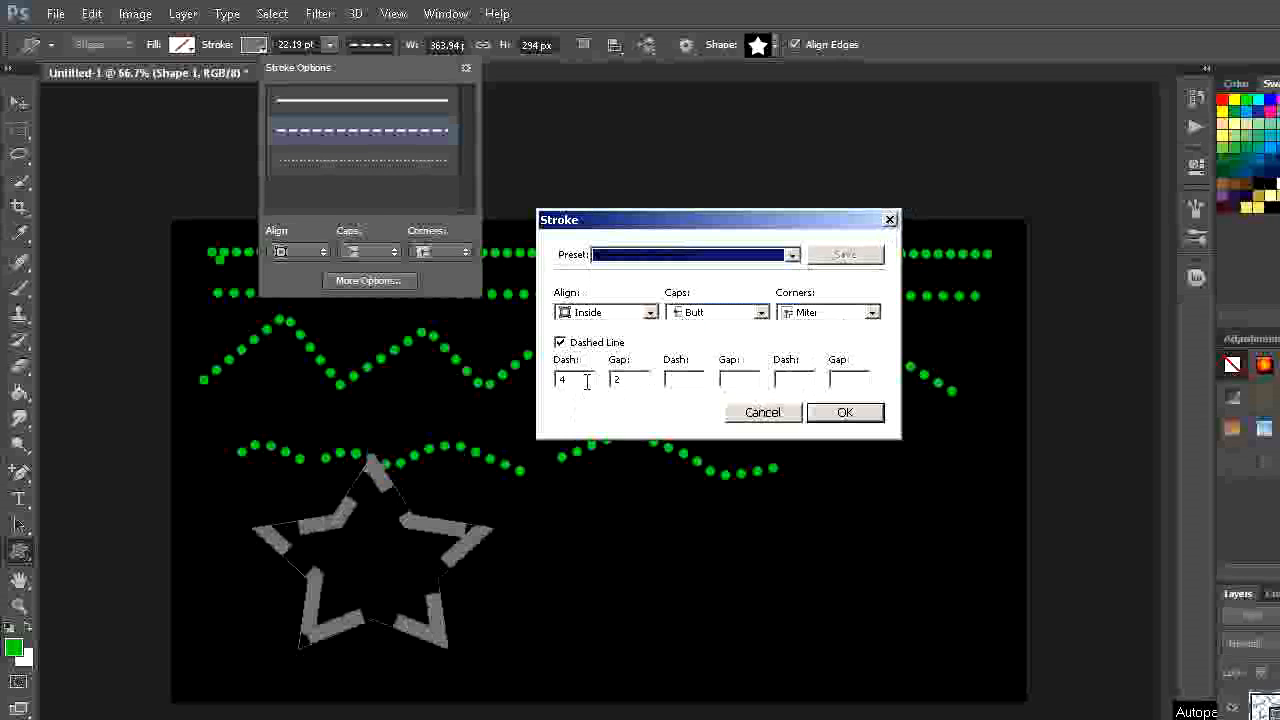
left_click(638, 384)
key("BackSpace")
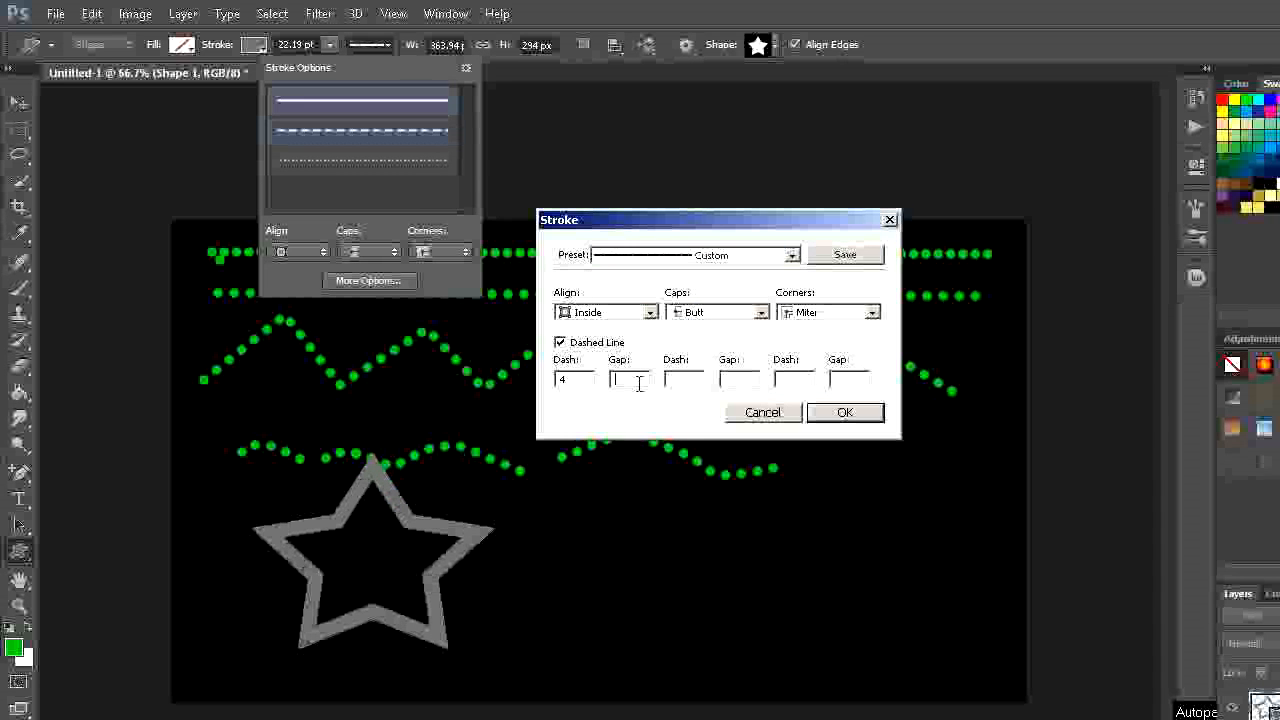
type("5")
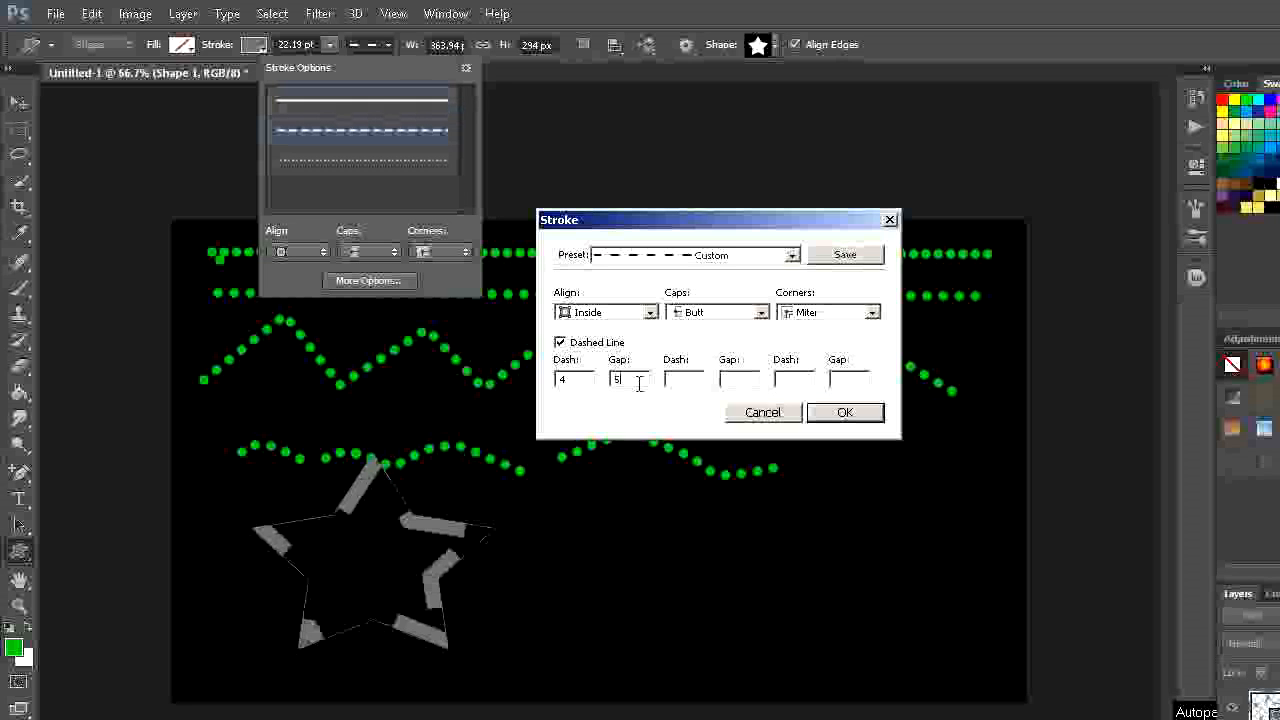
key("BackSpace")
type("2")
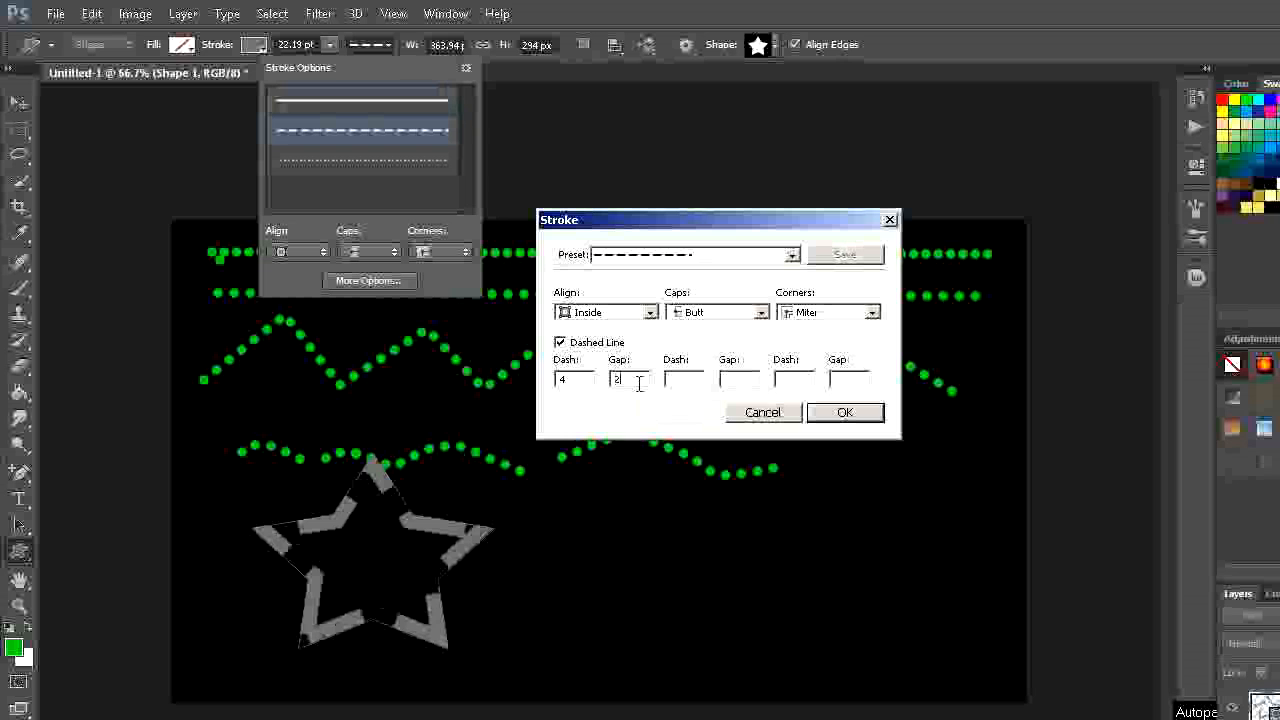
- Try dash lengths of 6 and 1 for the star's dashed stroke
left_click(578, 385)
key("BackSpace")
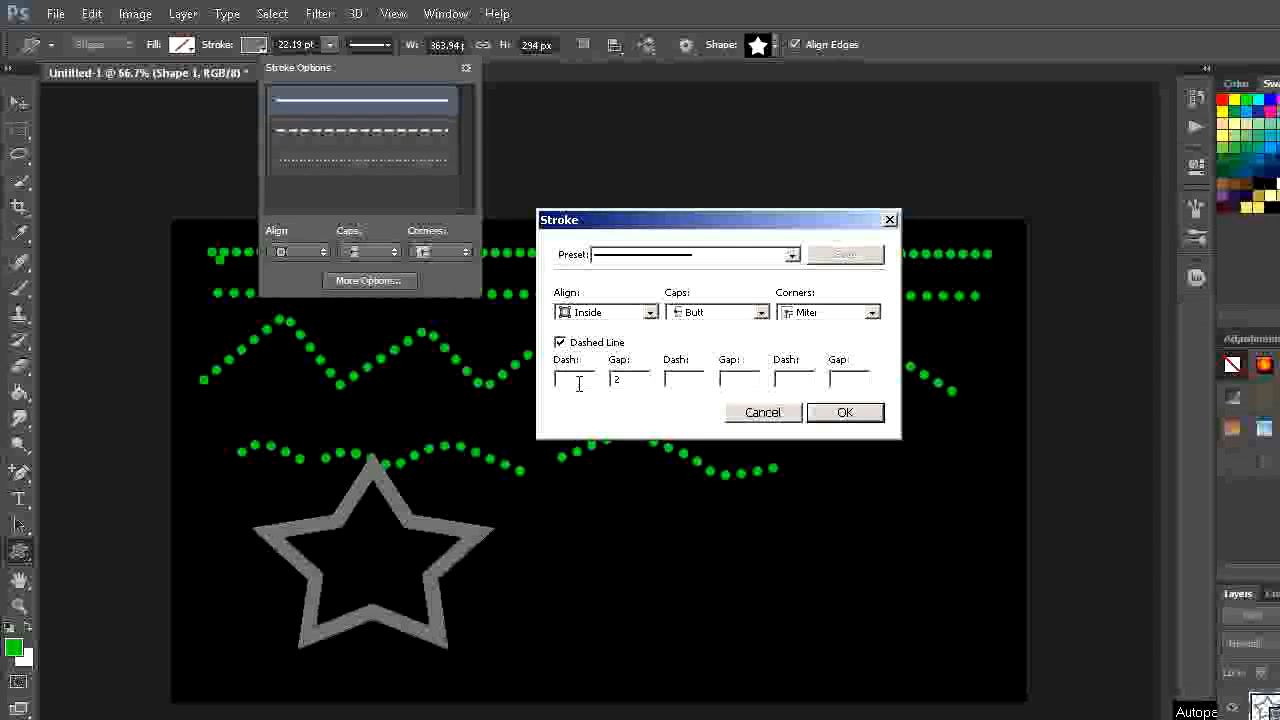
type("6")
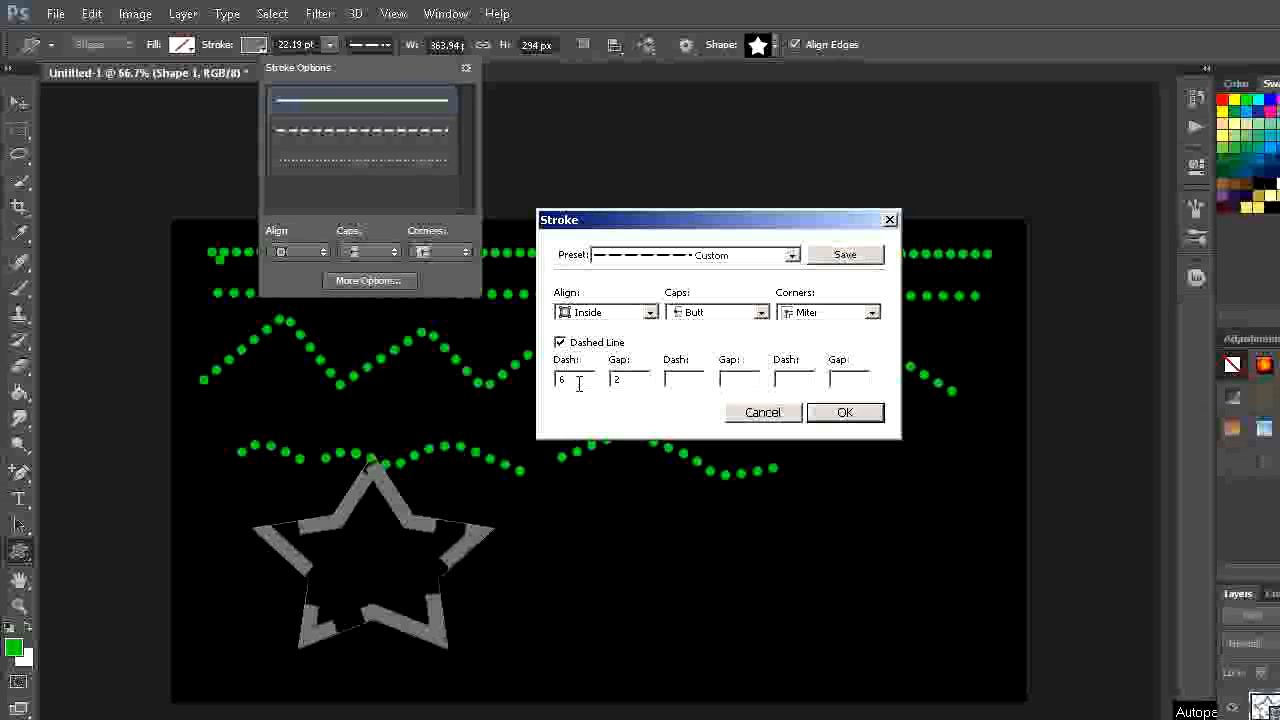
key("BackSpace")
type("1")
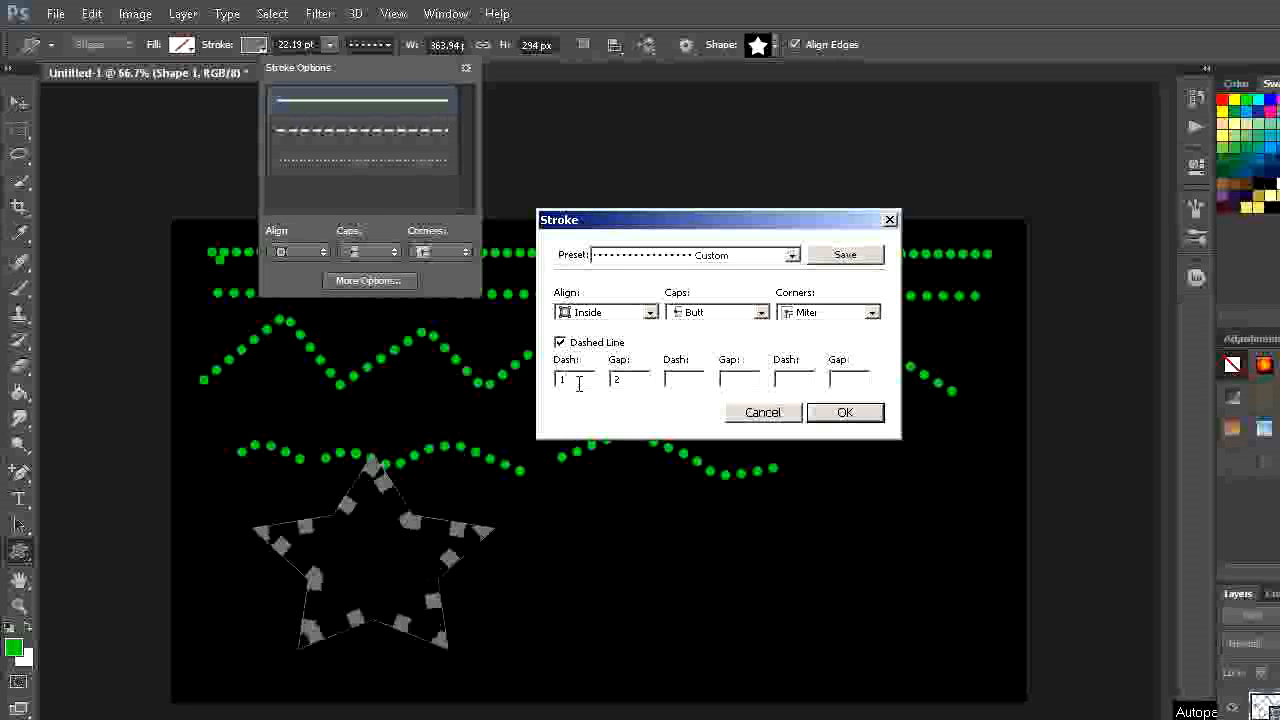
- Apply the dotted stroke preset to the star, centred on its path, and colour the stroke orange
left_click(797, 259)
left_click(709, 340)
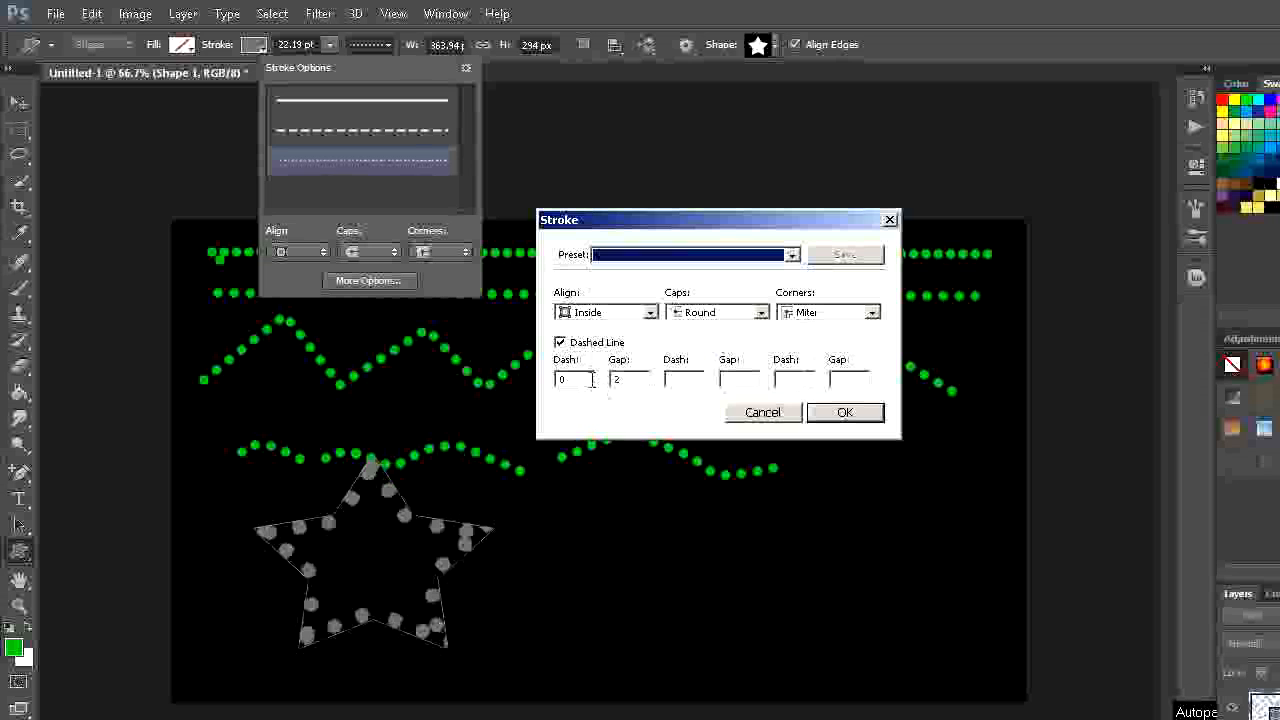
left_click(651, 313)
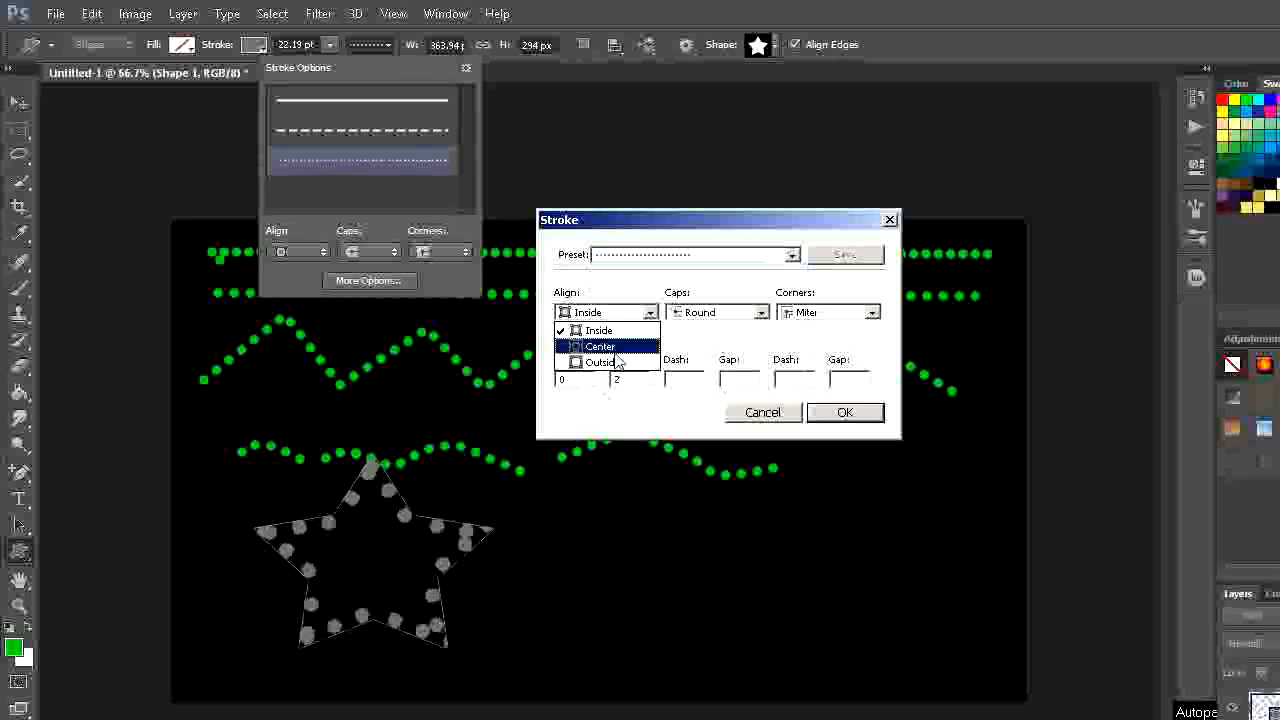
left_click(615, 360)
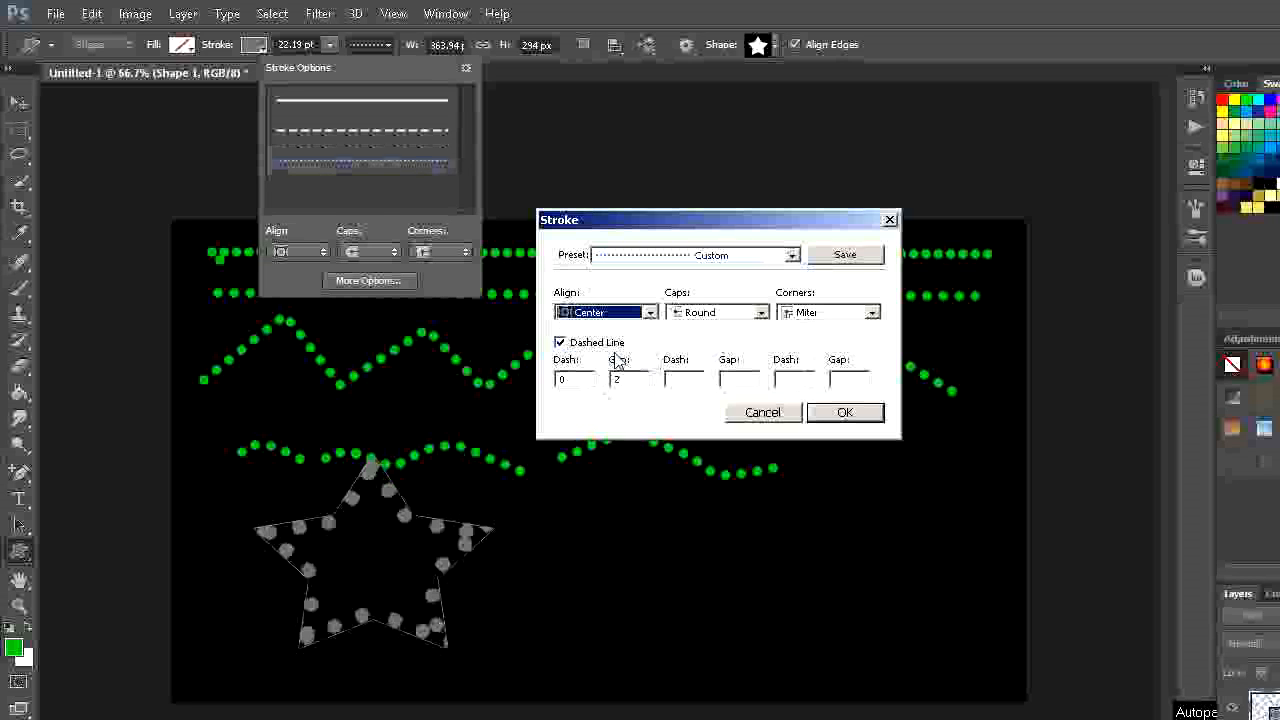
left_click(891, 221)
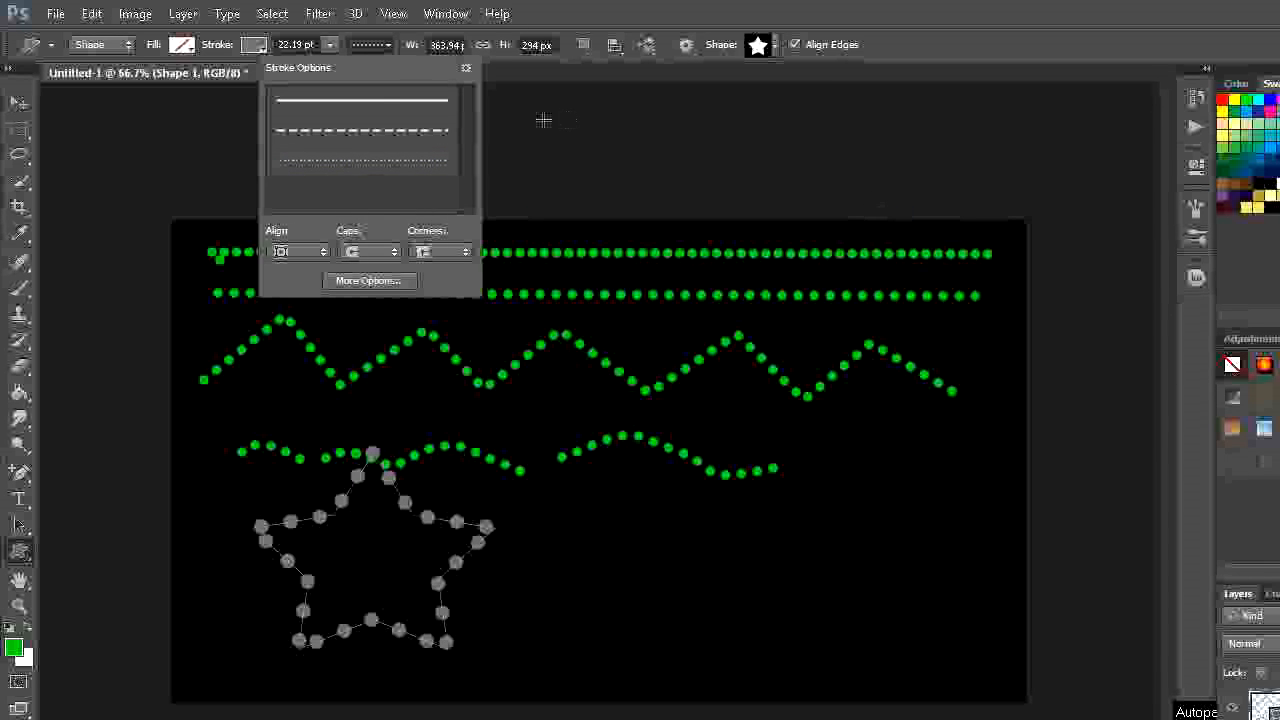
left_click(252, 51)
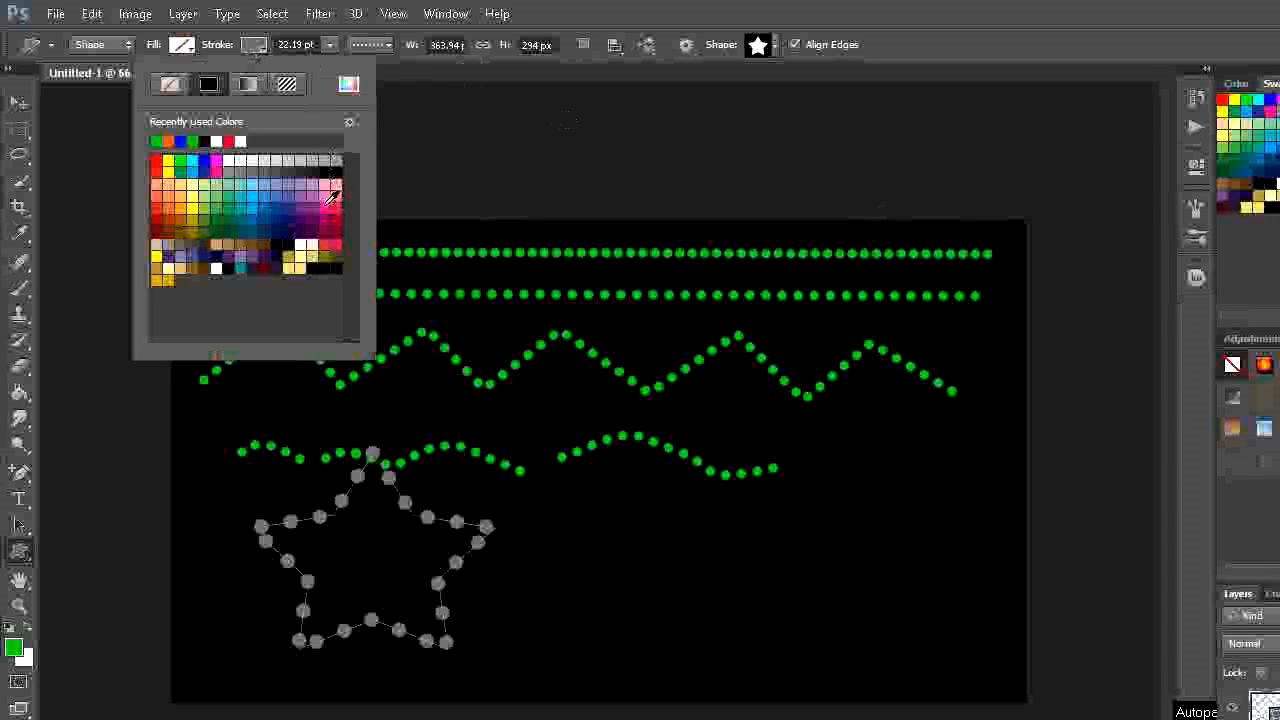
left_click(181, 207)
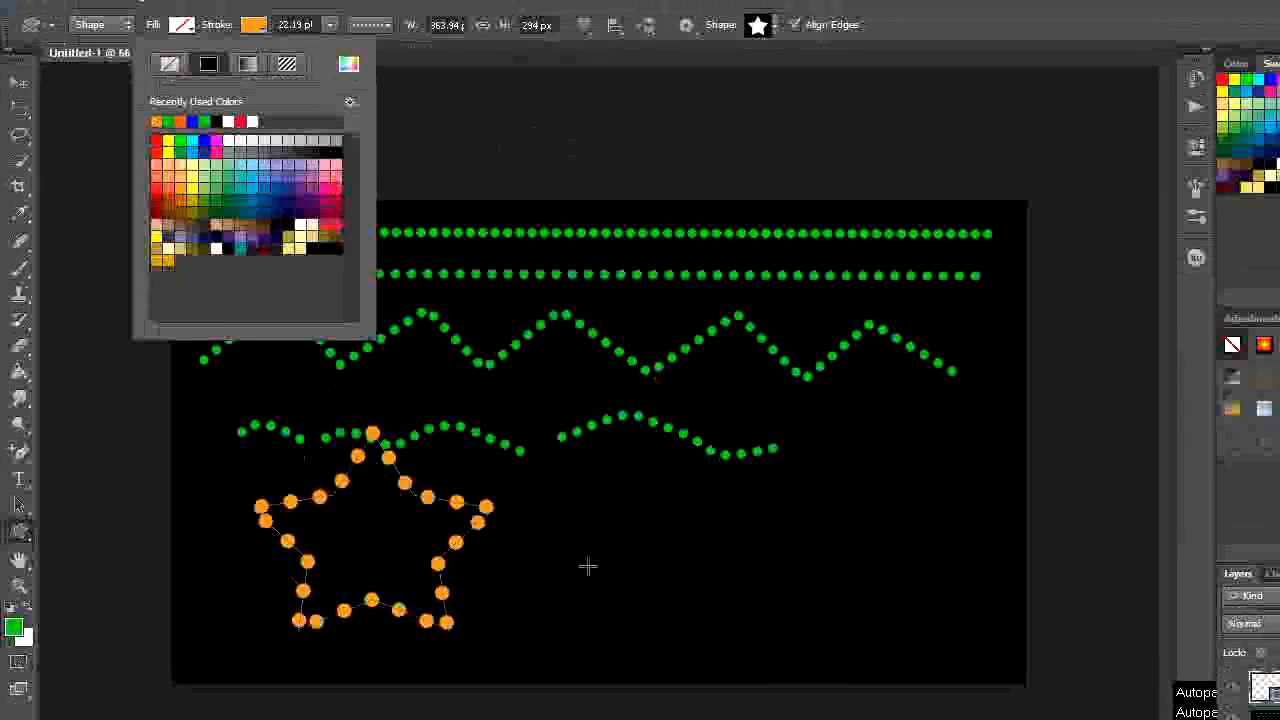
- Draw the solid scalloped round custom shape beside the star, about 292 px wide and 241 px high
left_click(775, 45)
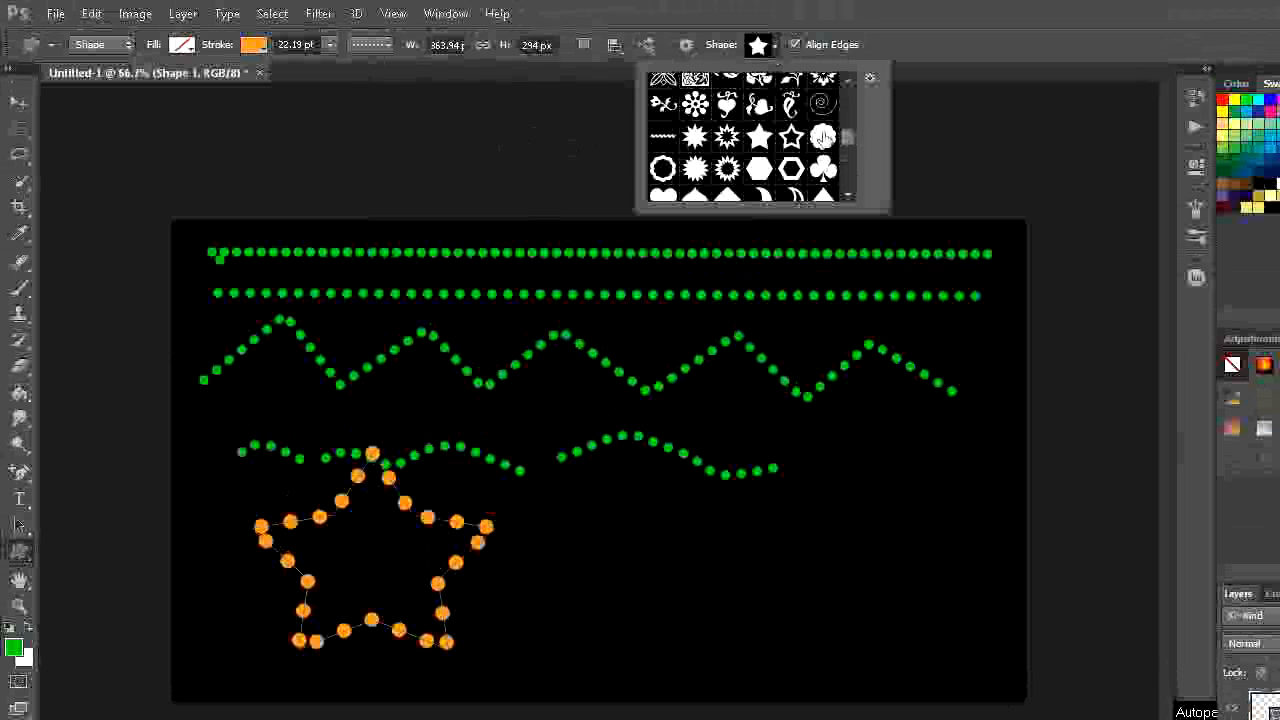
left_click(822, 137)
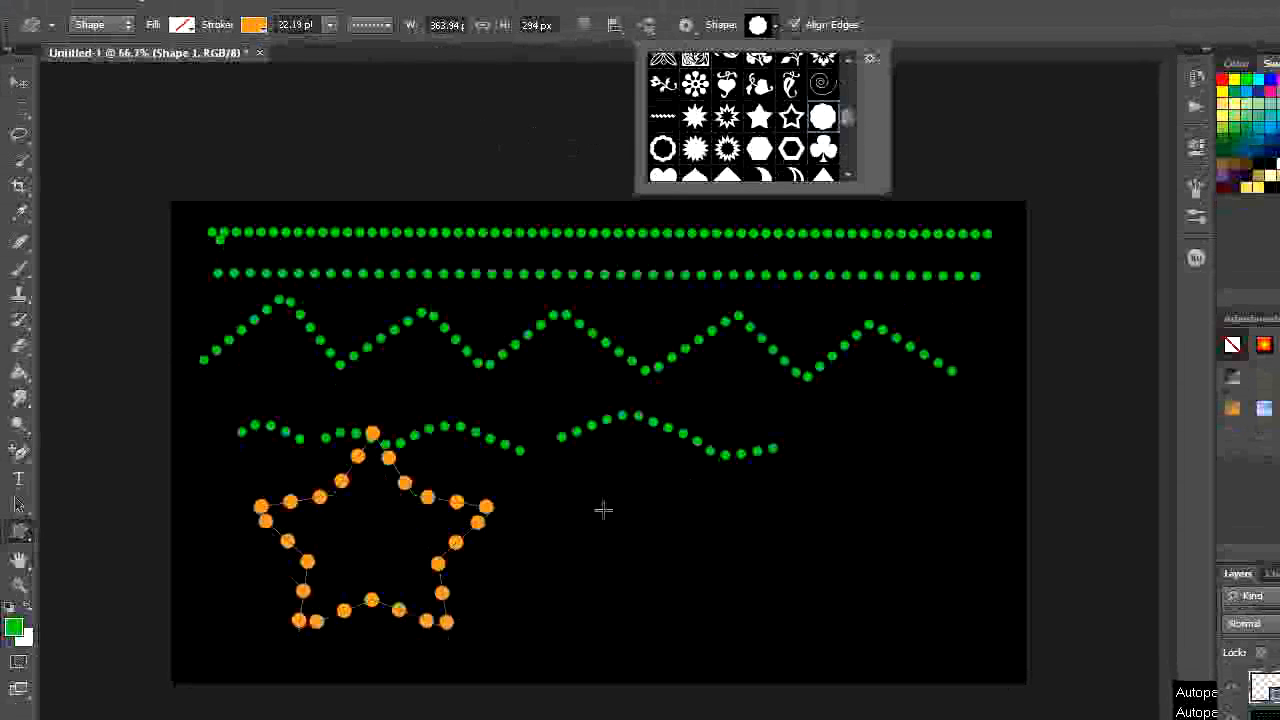
left_click(603, 530)
left_click_drag(603, 510, 698, 587)
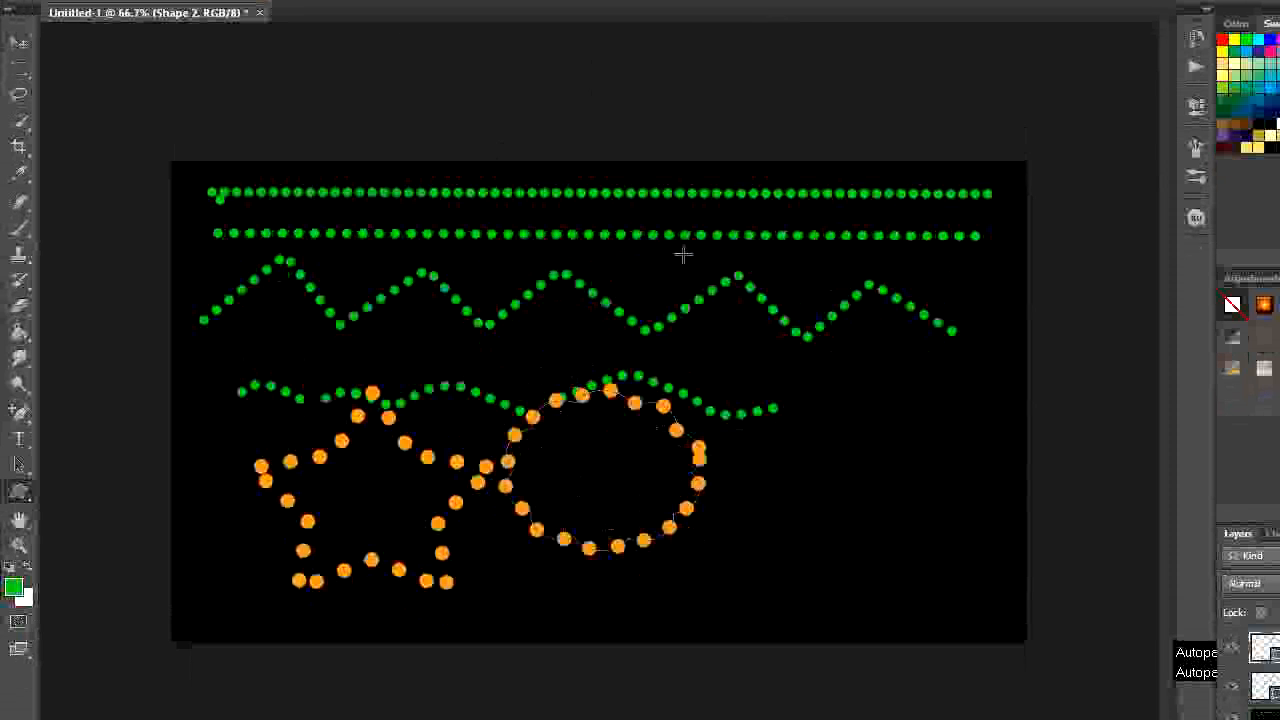
- Draw a diamond custom shape to the right of the round shape, about 244 px wide and 315 px high
left_click(775, 46)
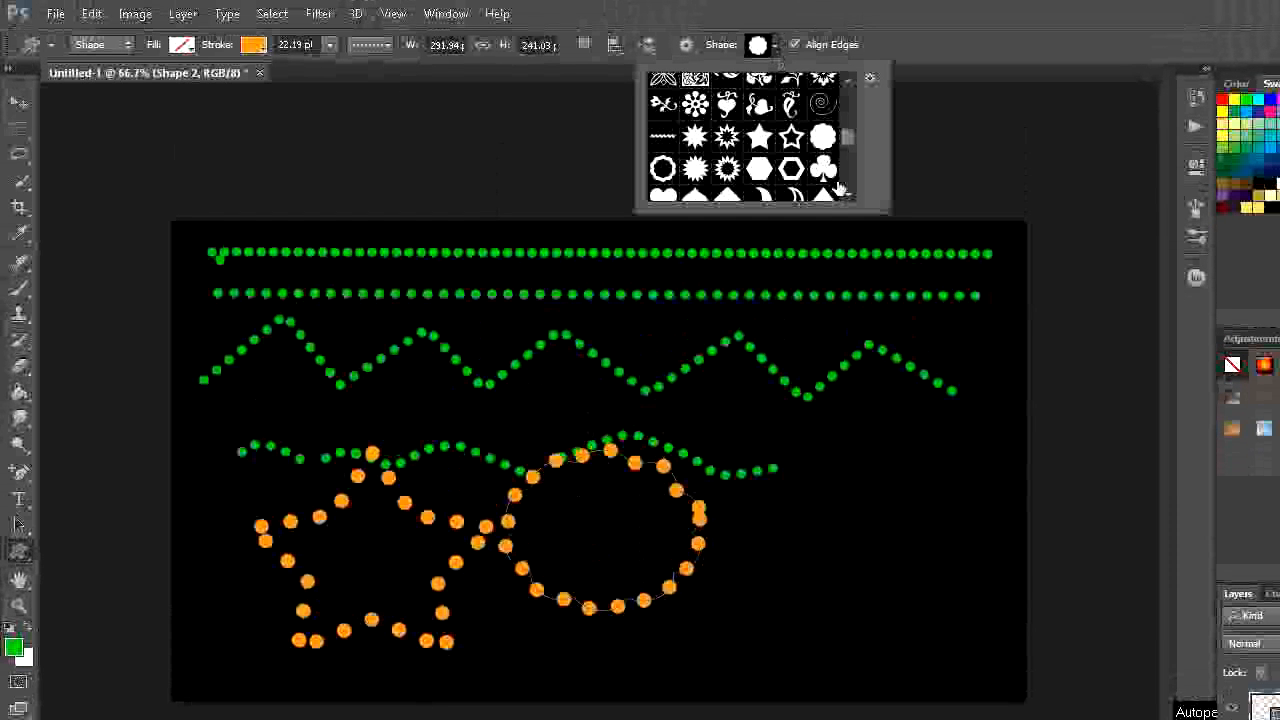
scroll(838, 192, "down", 1)
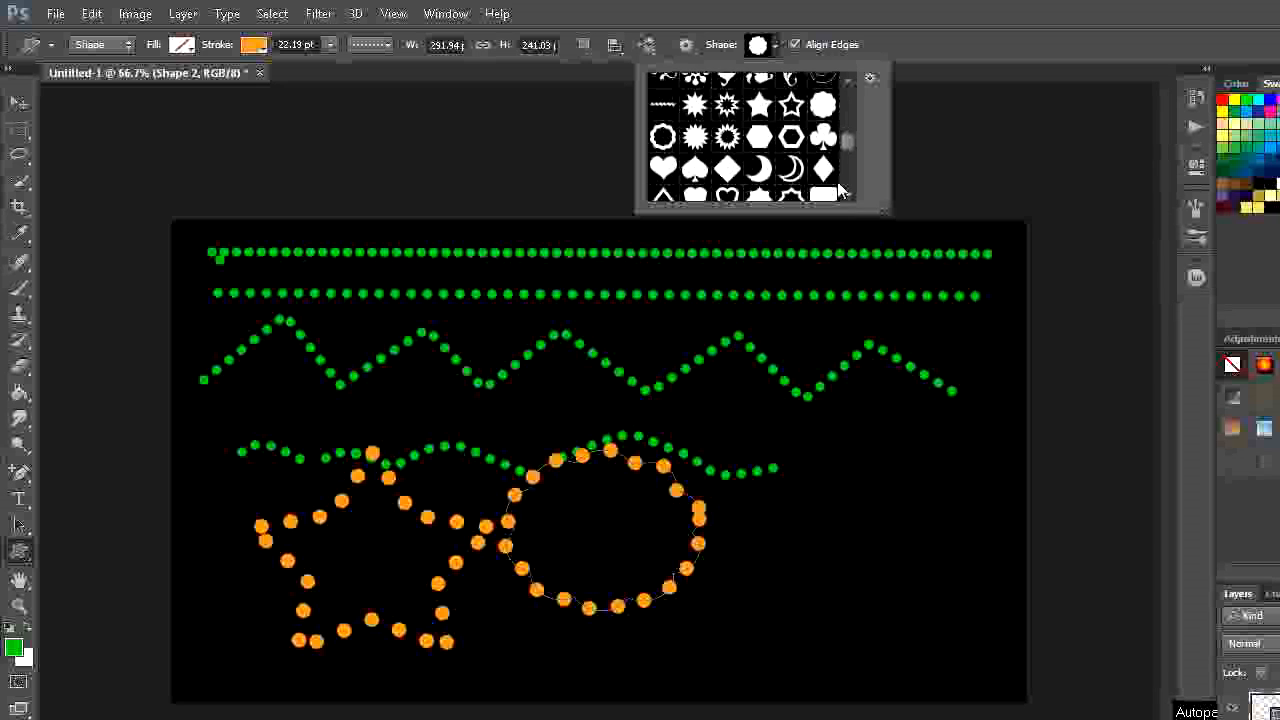
left_click(733, 175)
left_click_drag(771, 391, 918, 542)
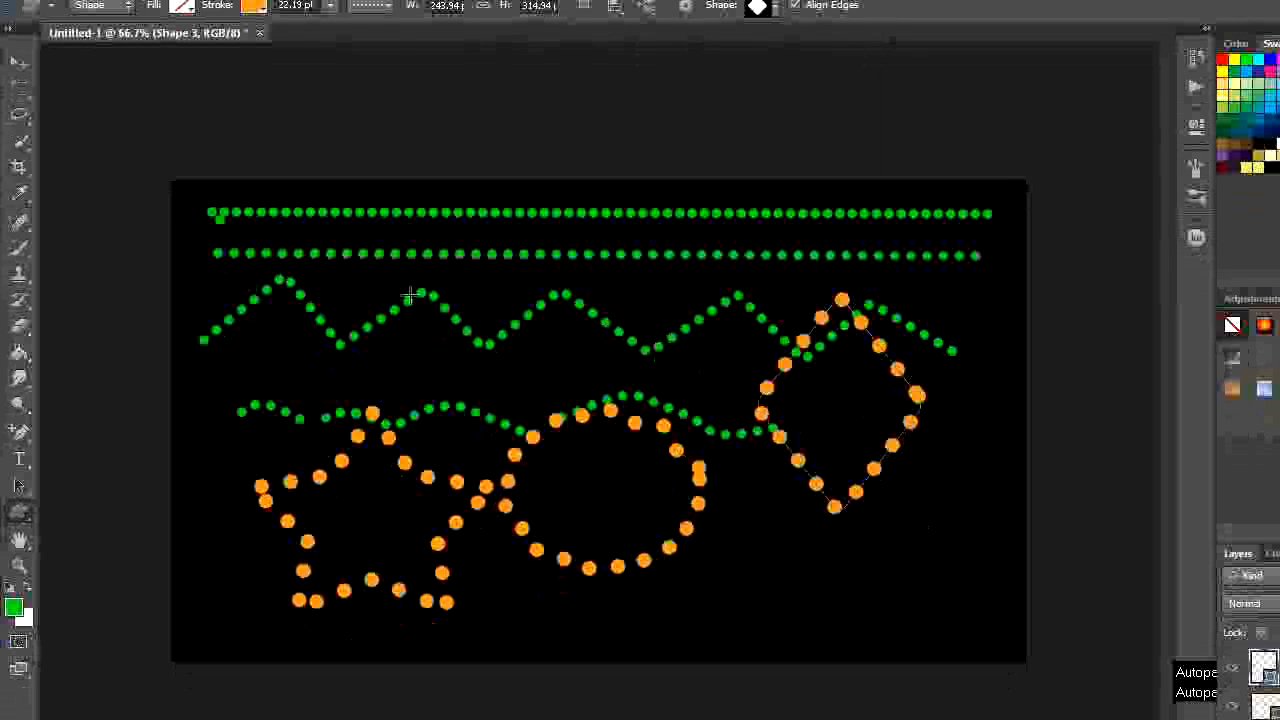
- Create a new 1280 × 720 px RGB document and fill its background with black
key("m")
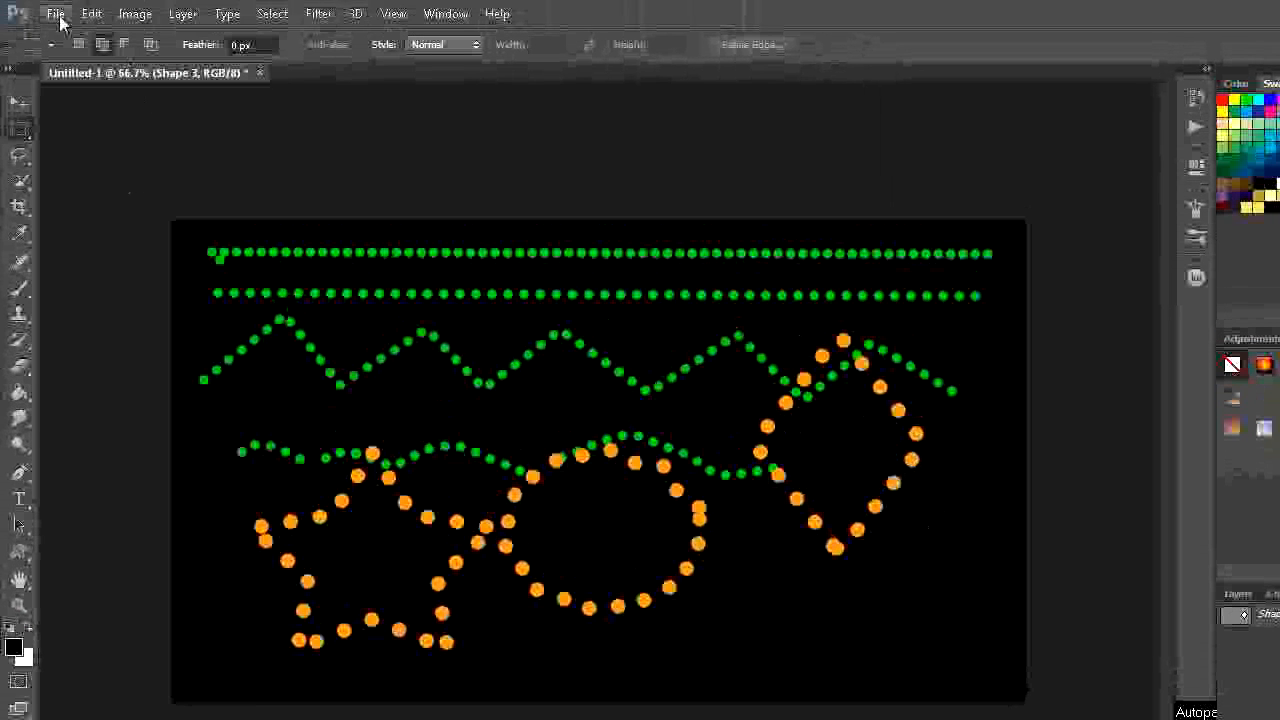
left_click(53, 14)
left_click(62, 37)
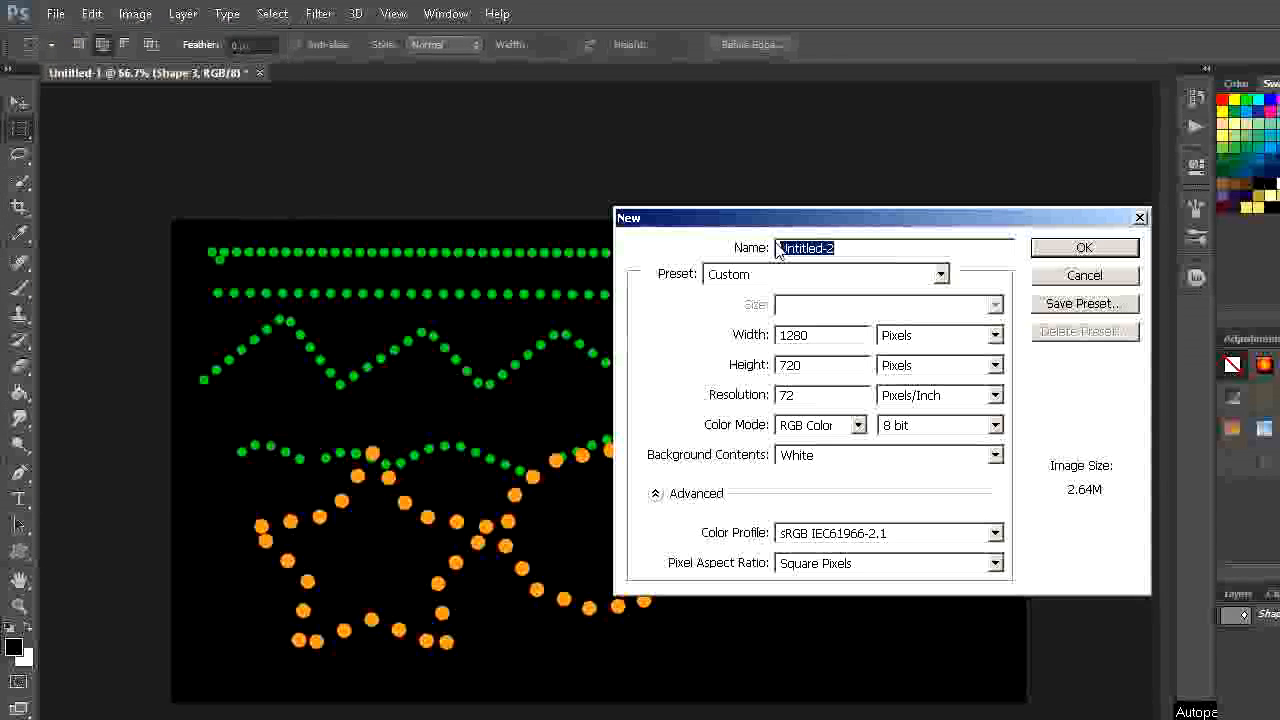
left_click(945, 249)
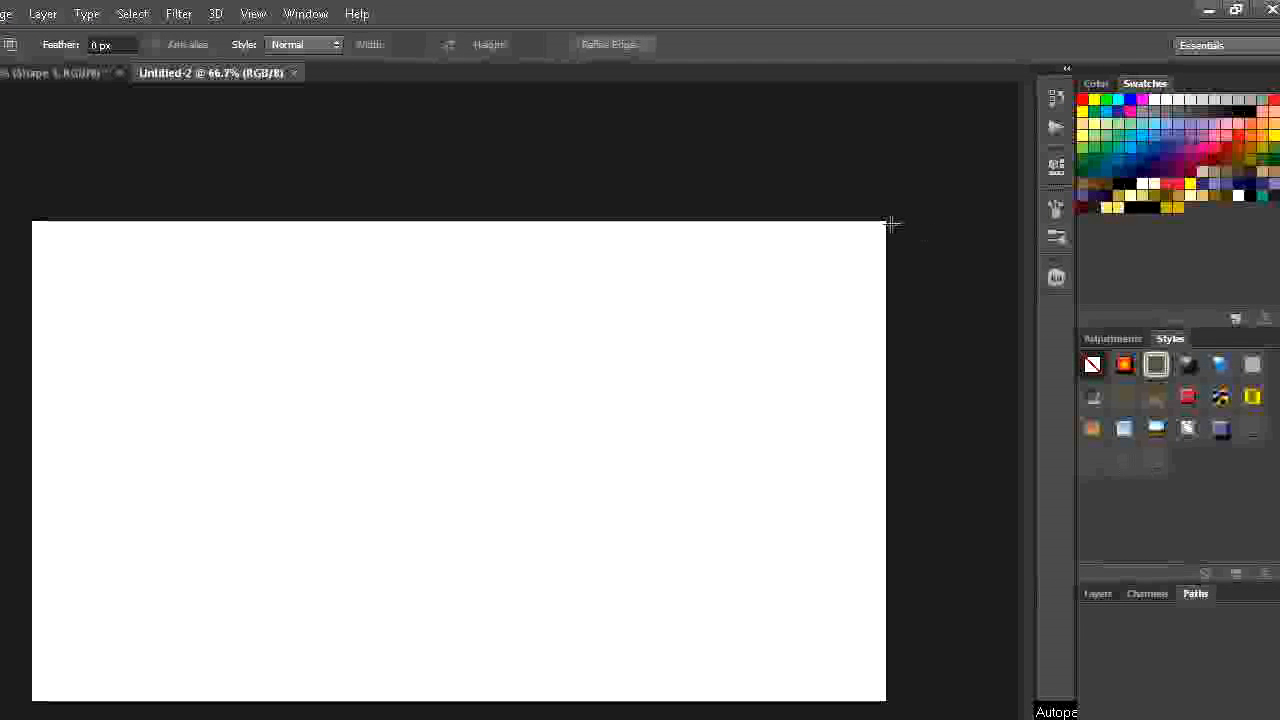
key("alt+BackSpace")
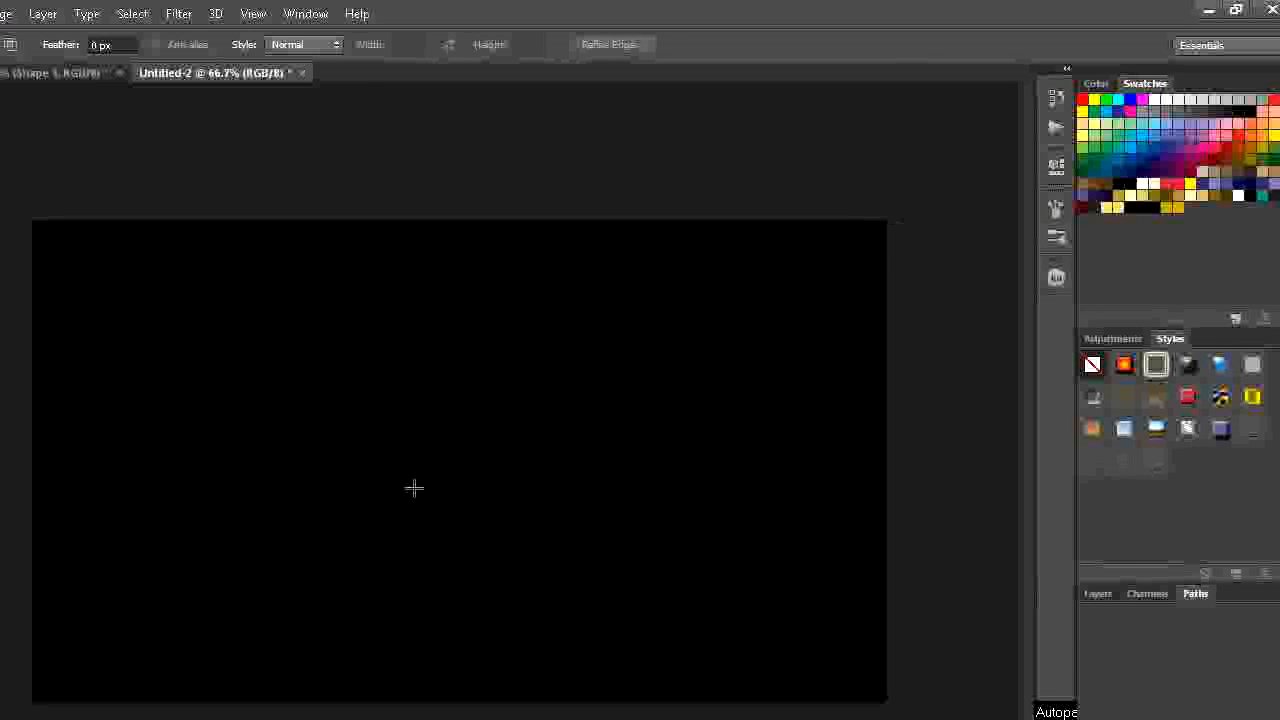
- Set the foreground colour to a bright yellow with a hue of 59°
left_click(16, 528)
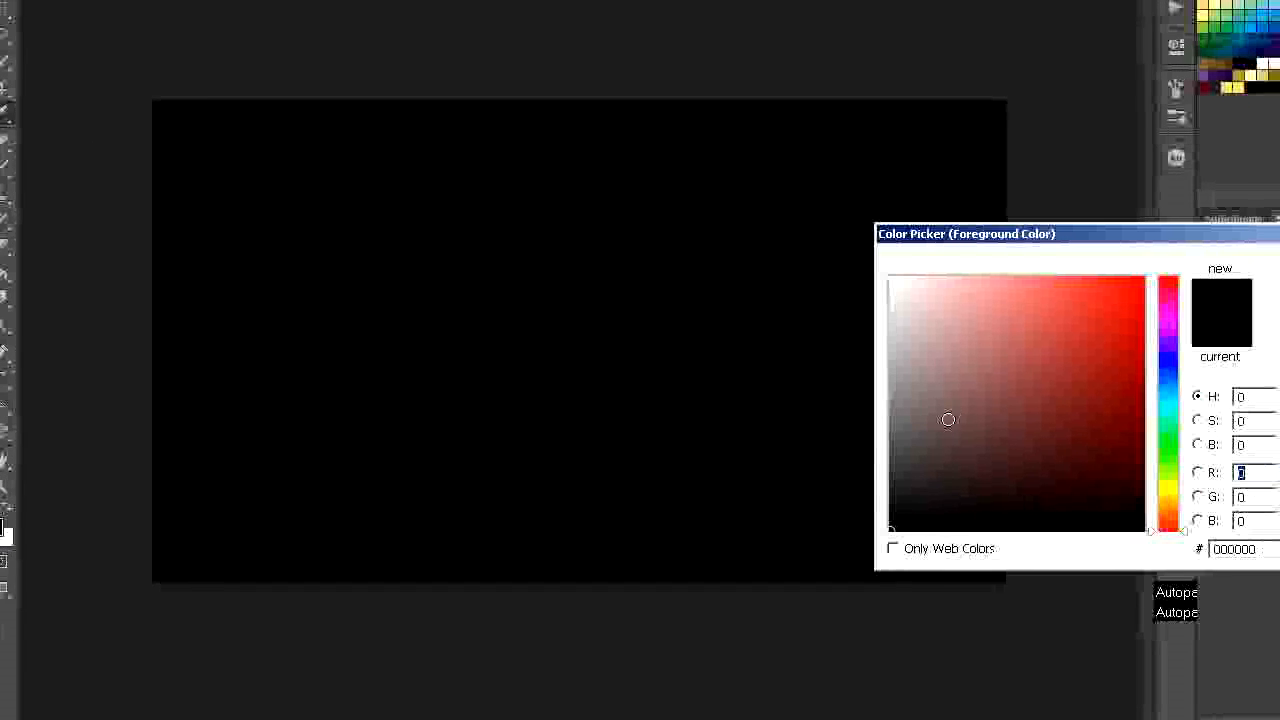
left_click(1108, 405)
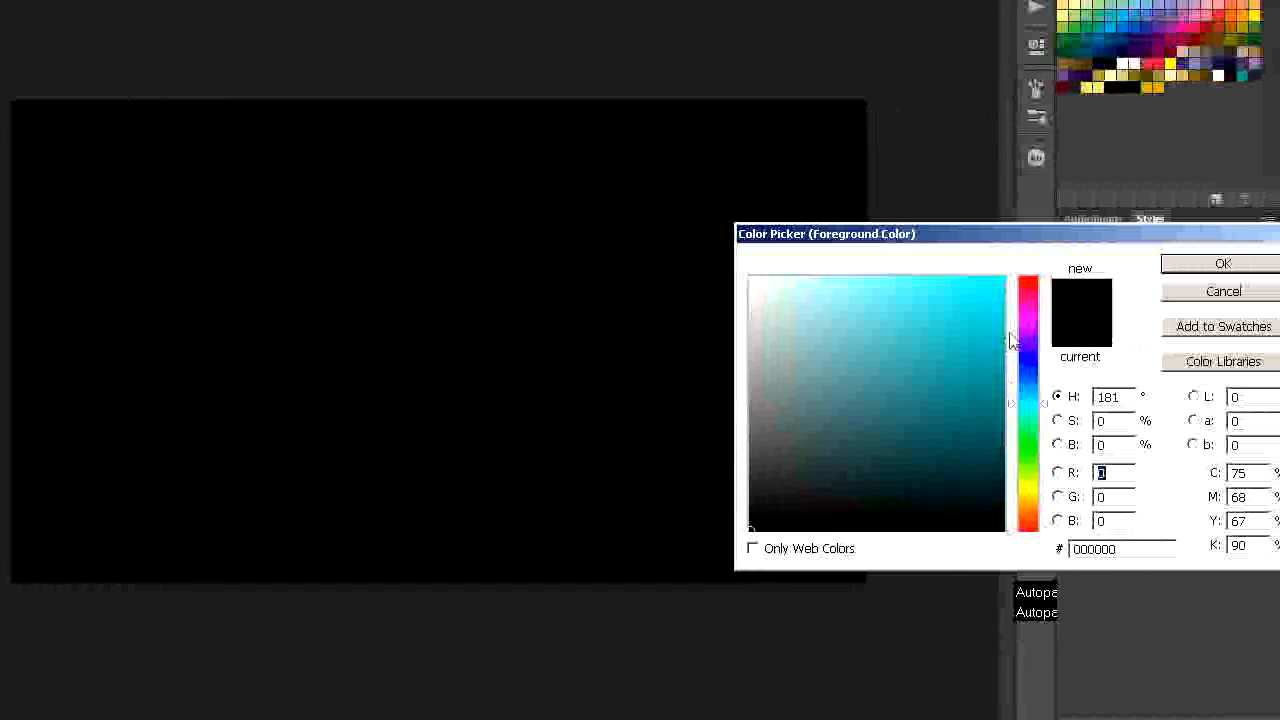
left_click(1029, 490)
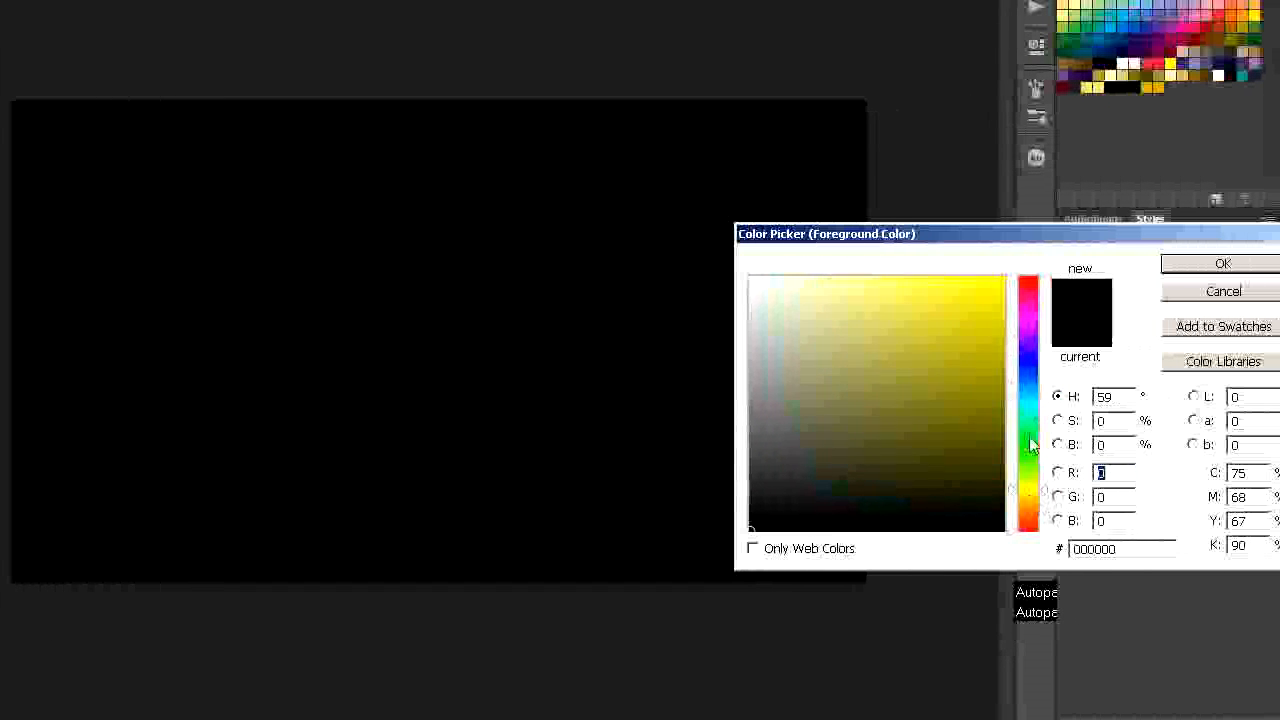
left_click(999, 296)
left_click(1223, 263)
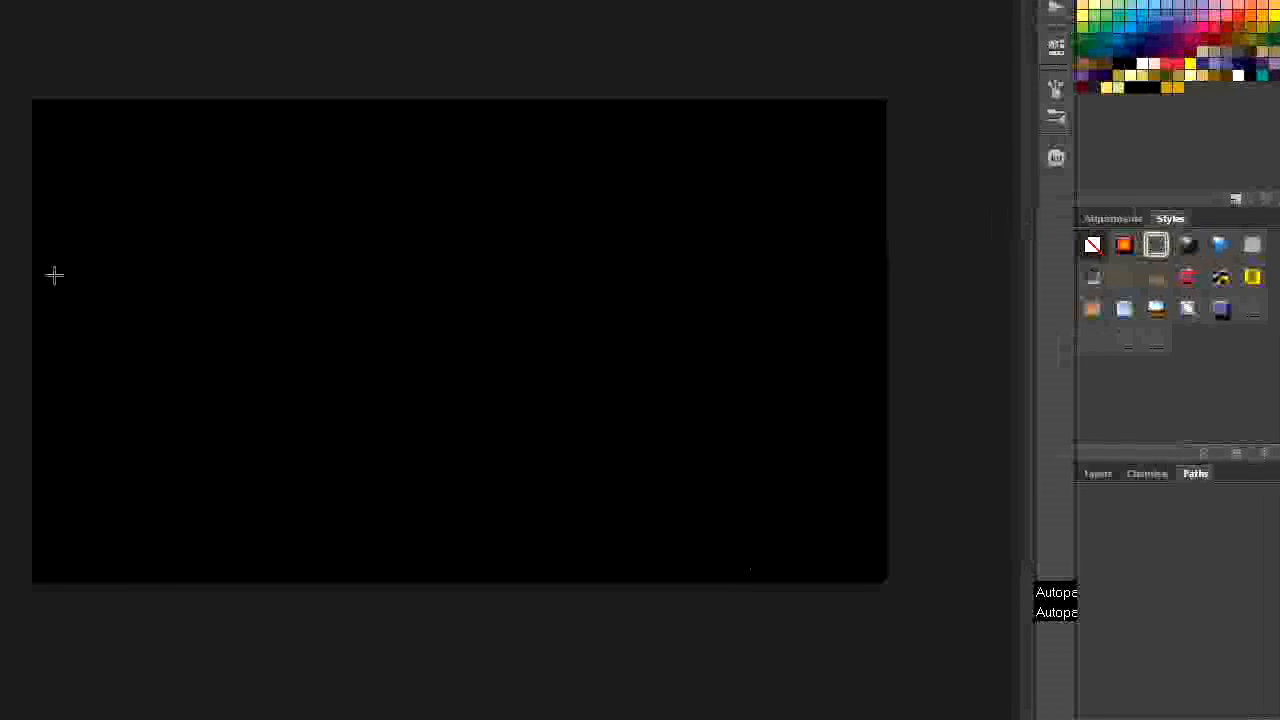
- Draw a straight, nearly horizontal path across the upper part of the black canvas with the Pen tool
right_click(23, 357)
left_click(106, 360)
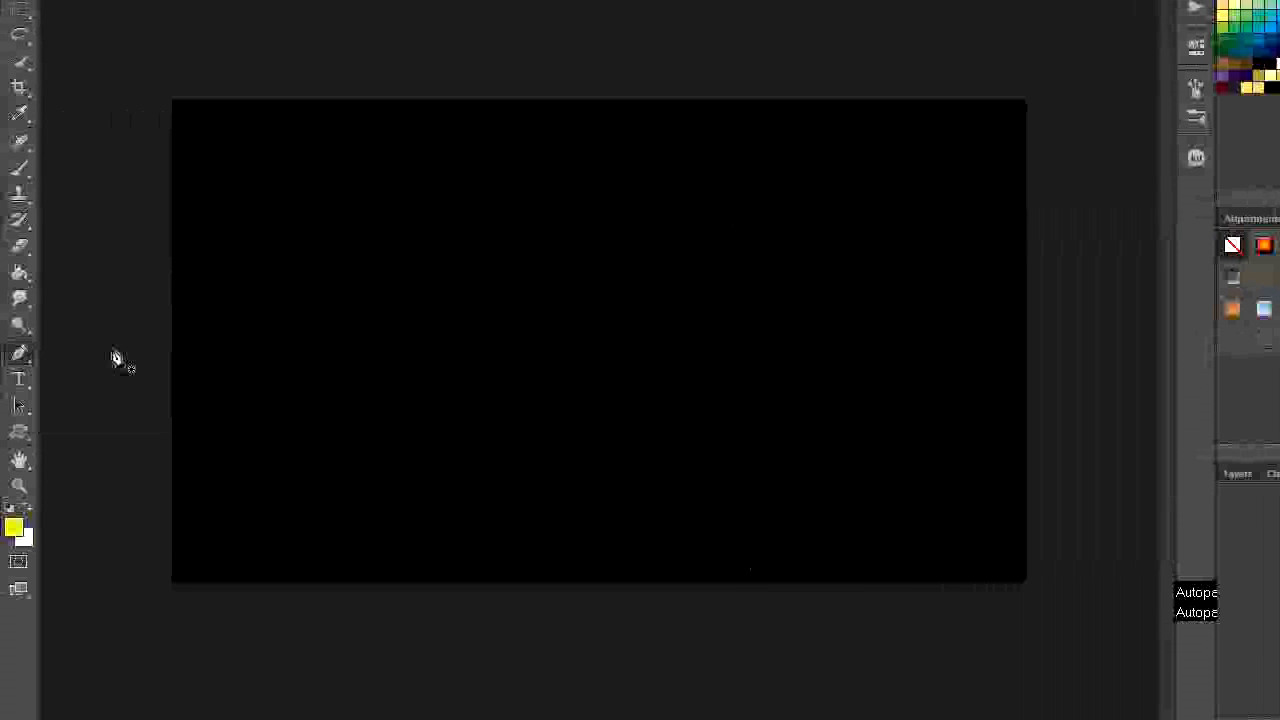
left_click(245, 193)
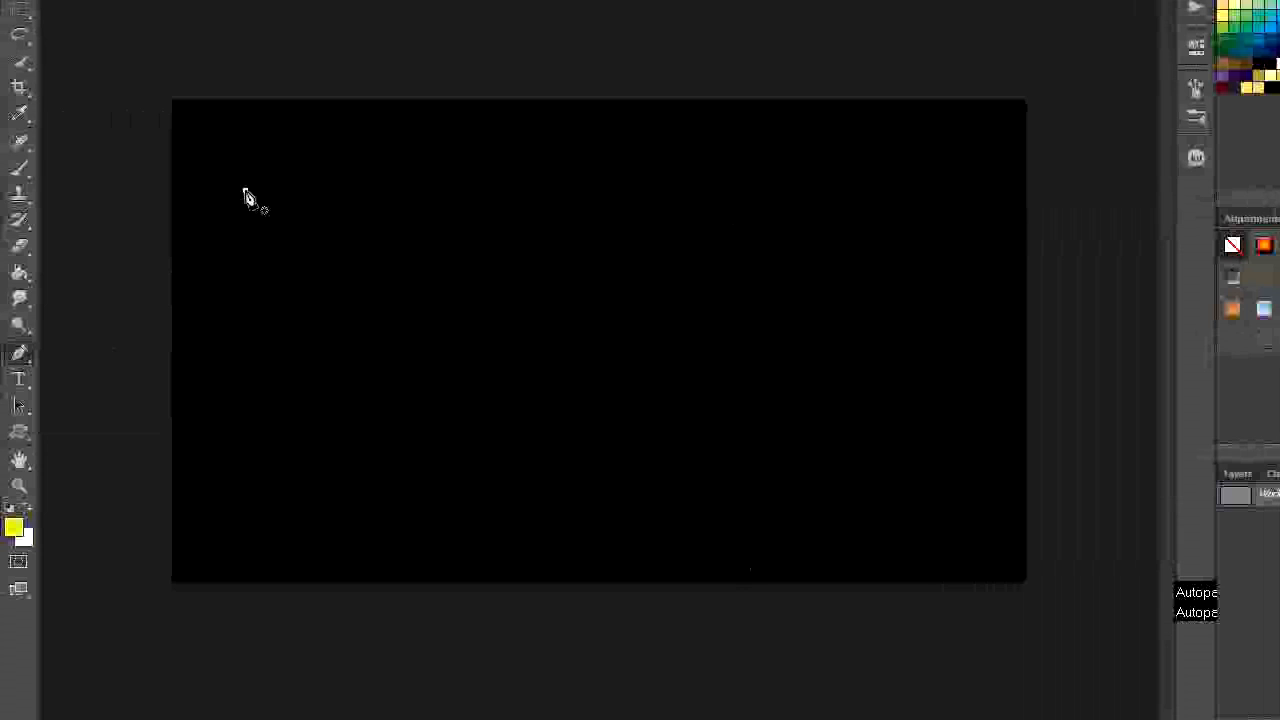
left_click(930, 199)
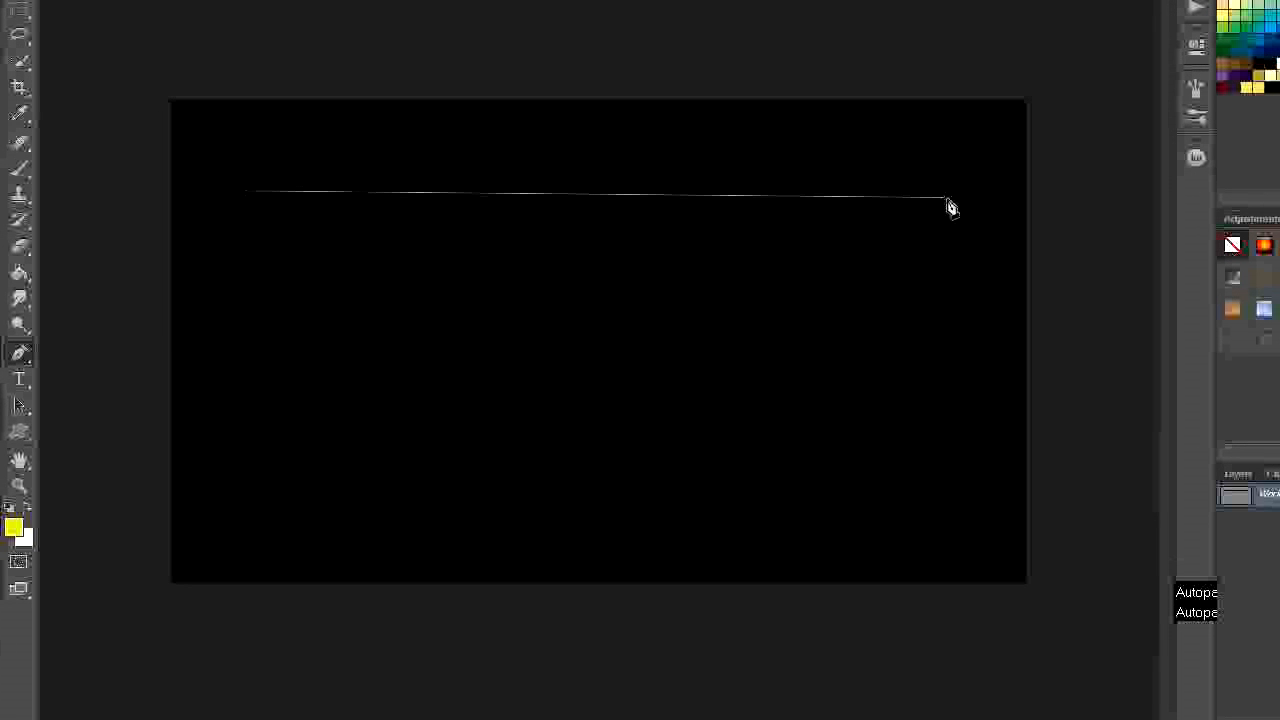
- Stroke the straight path with the Brush, leaving Simulate Pressure off
right_click(540, 198)
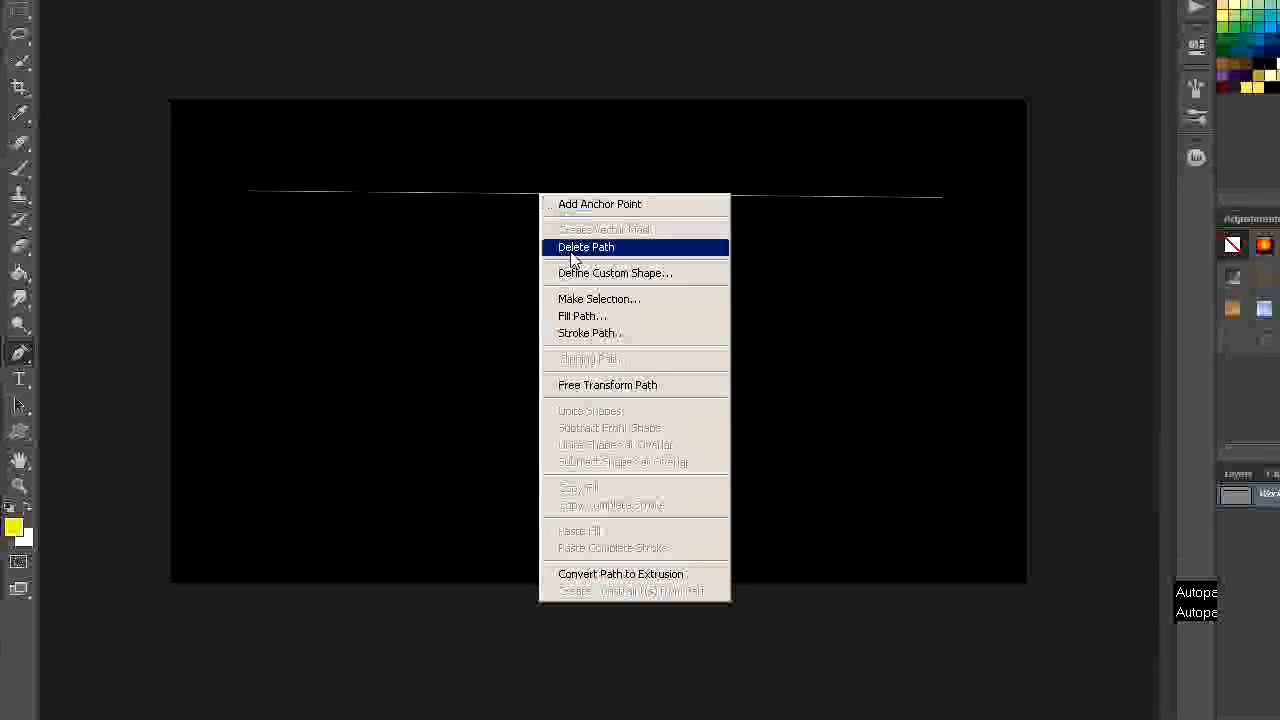
left_click(603, 334)
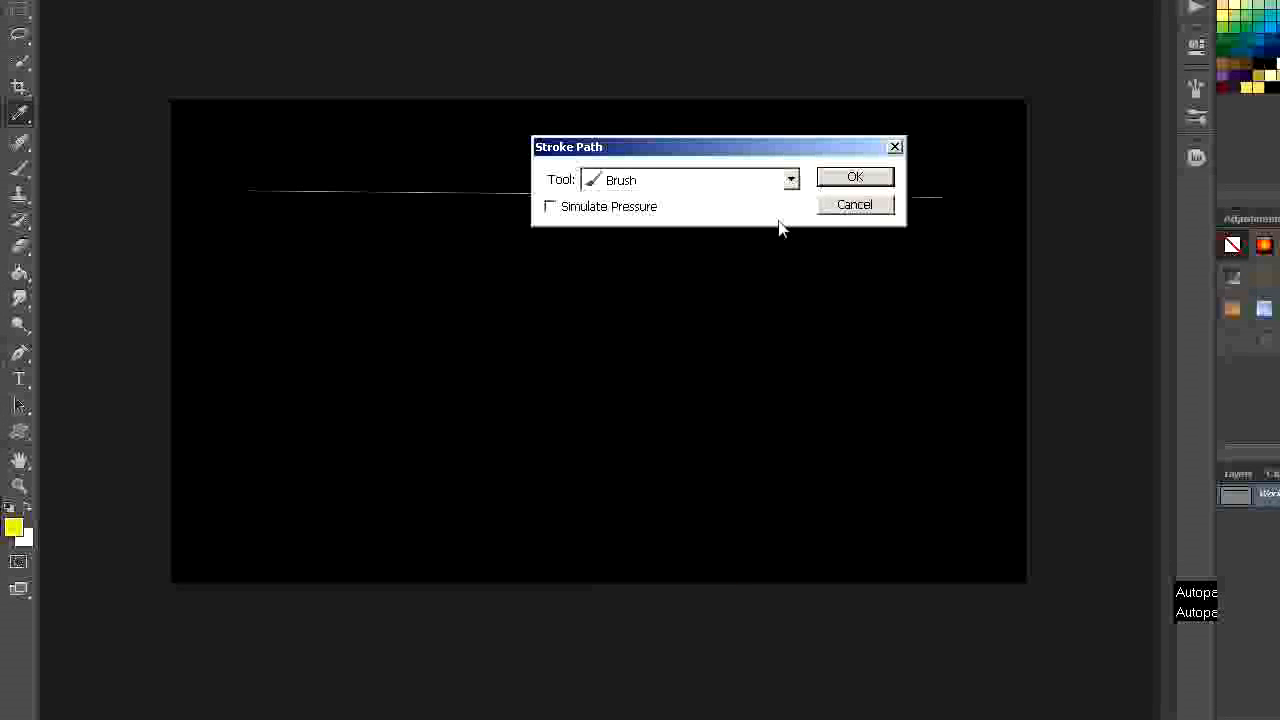
left_click(855, 198)
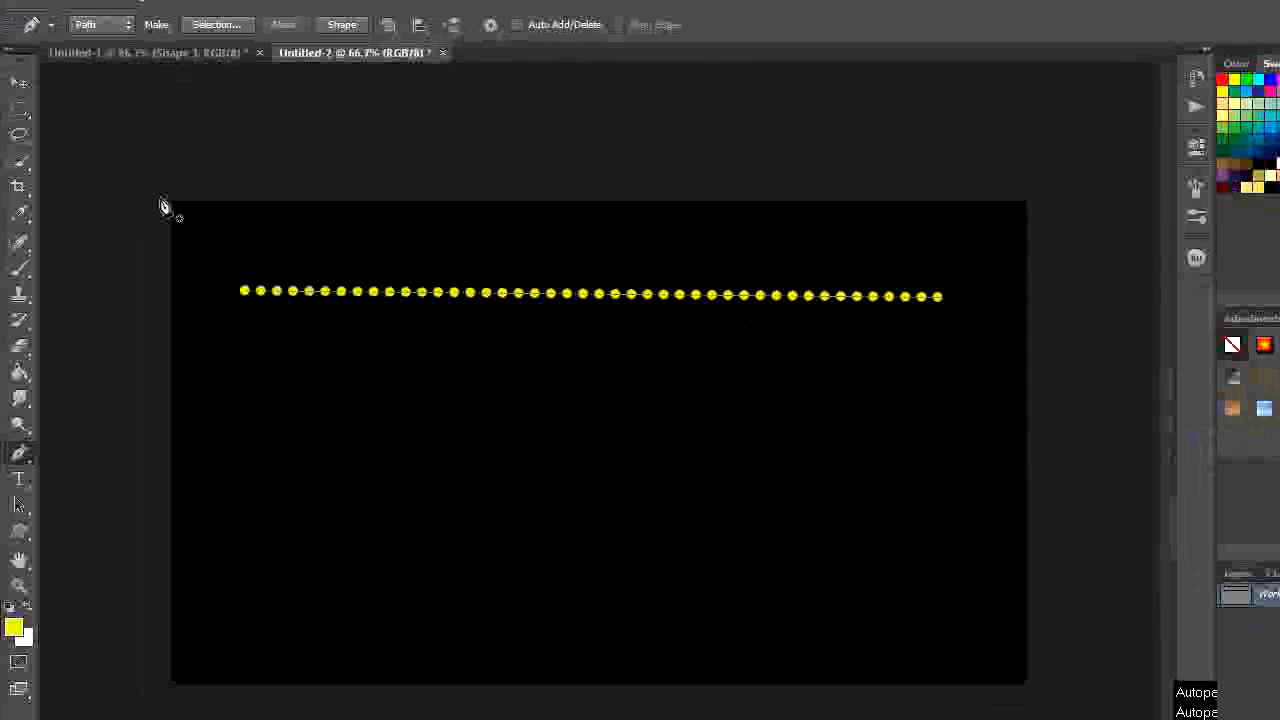
- Delete the path on the dotted line and draw a new straight, nearly horizontal Pen path below it
right_click(455, 294)
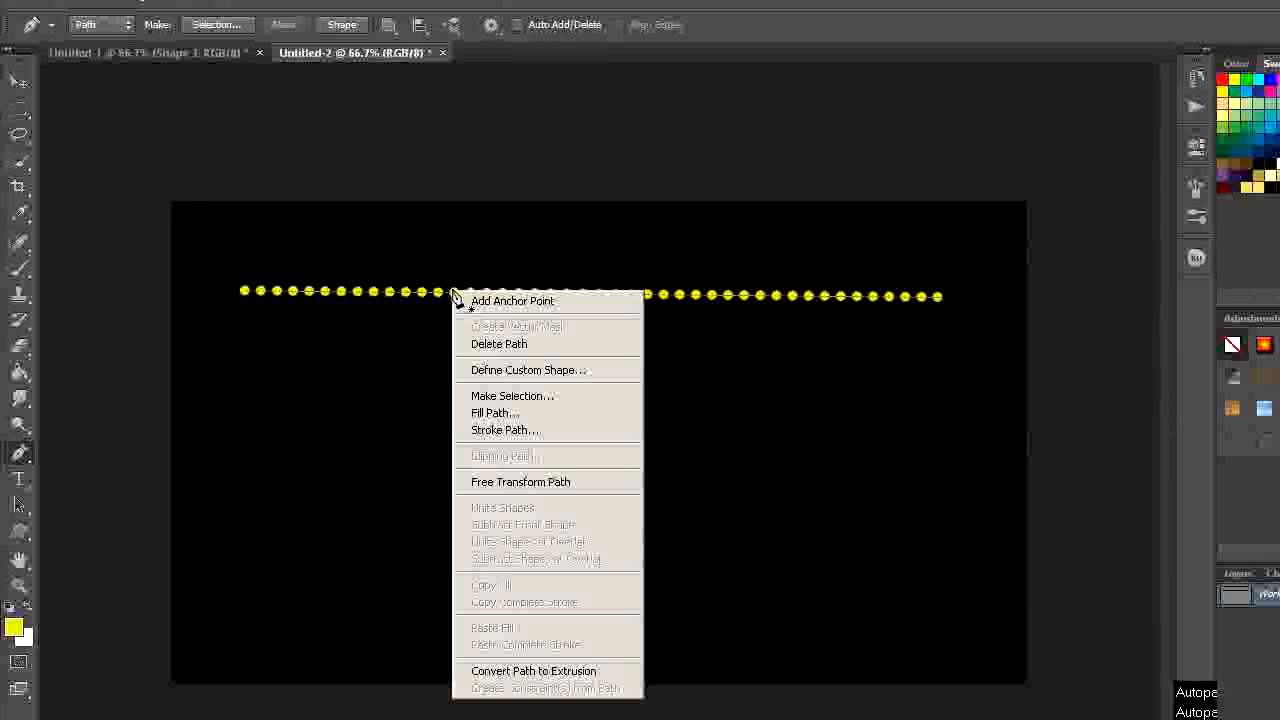
left_click(520, 344)
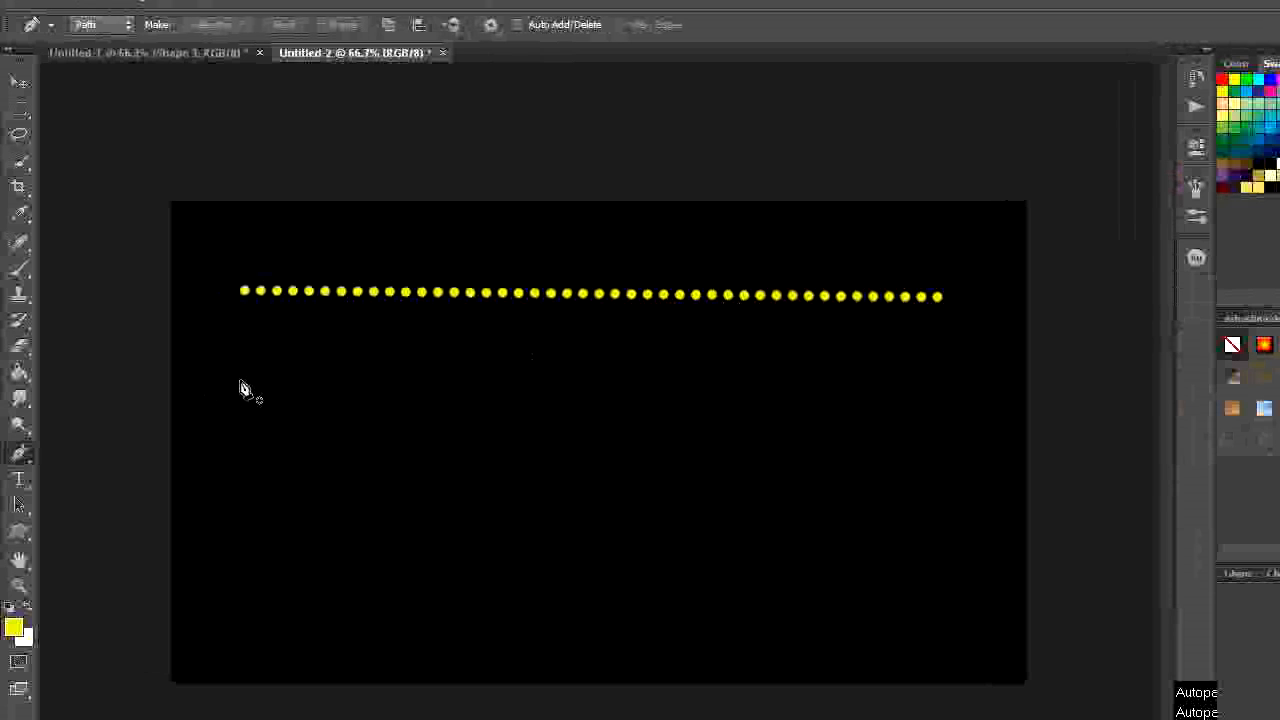
left_click(240, 380)
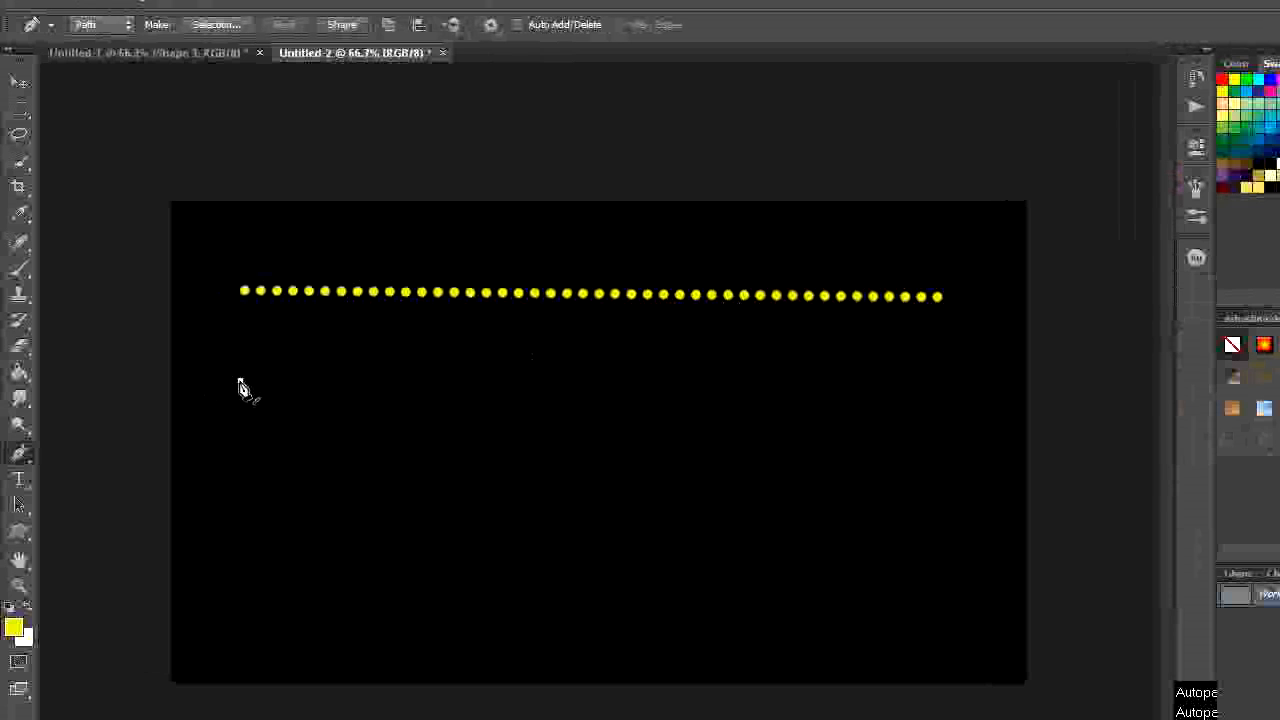
left_click(915, 389)
key("Escape")
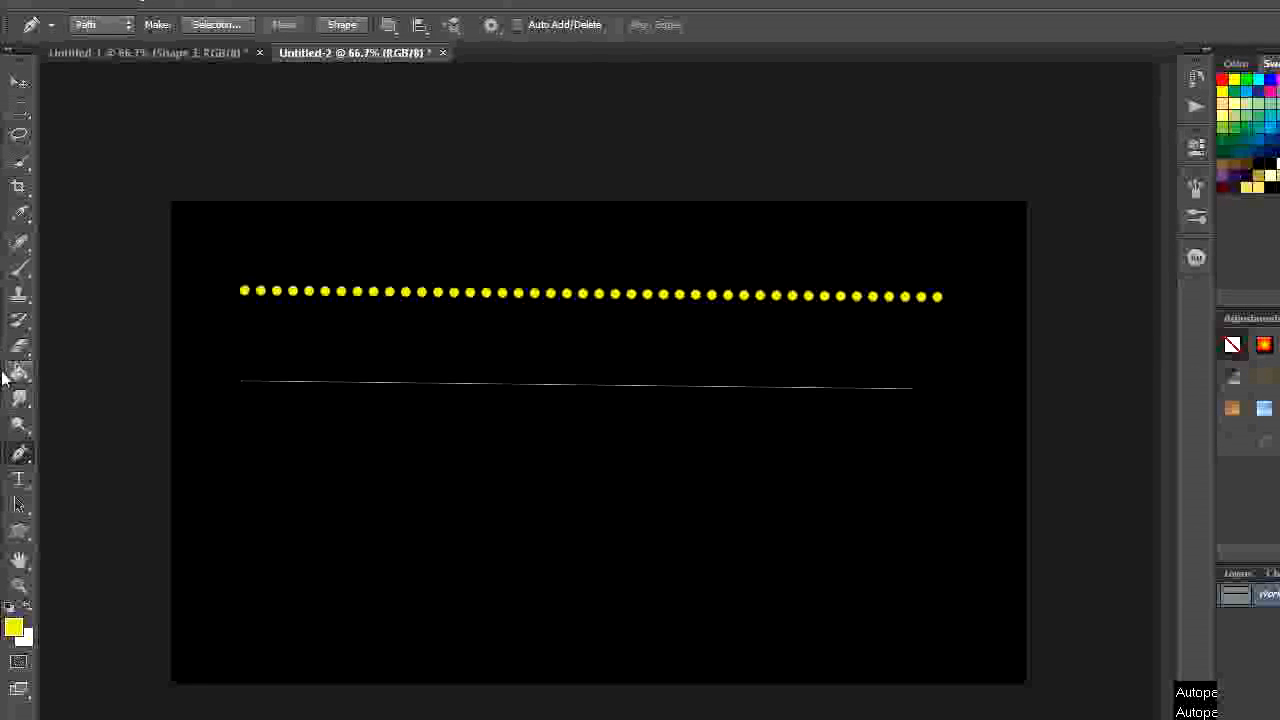
- Add anchor points to the new straight path and reshape it into an uneven wave dipping near its middle
left_click(26, 457)
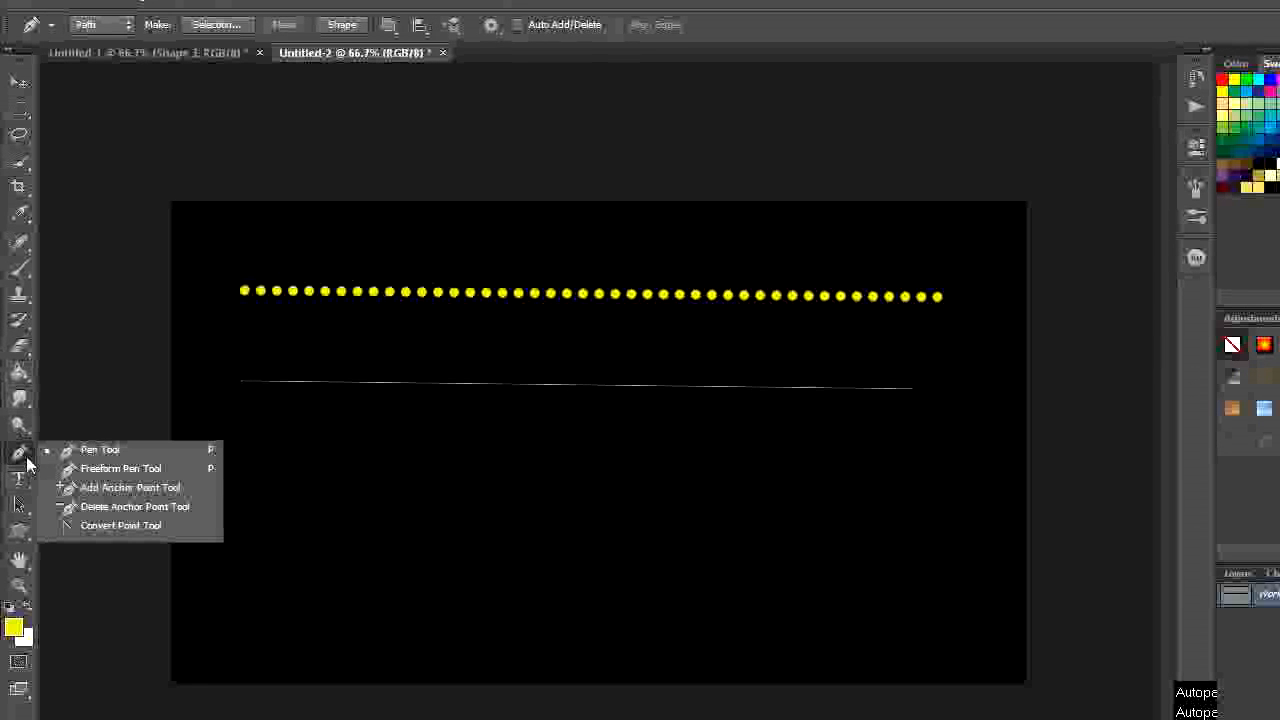
left_click(95, 487)
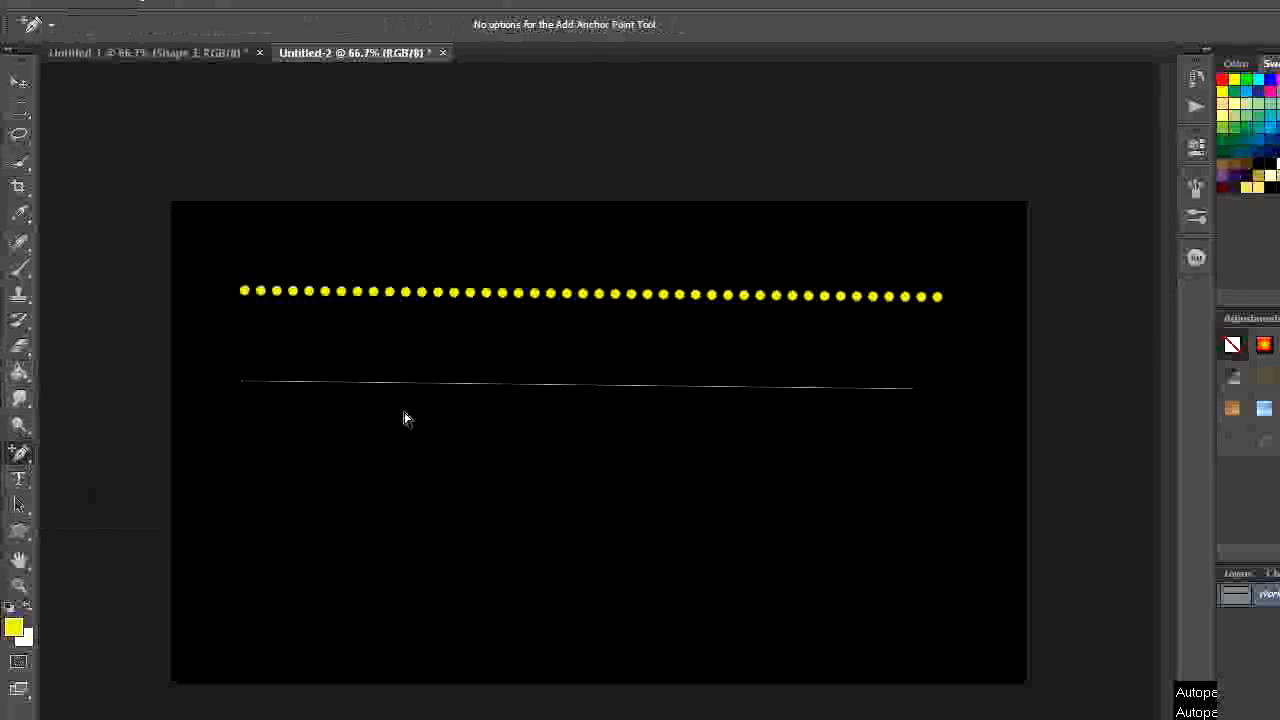
left_click(567, 385)
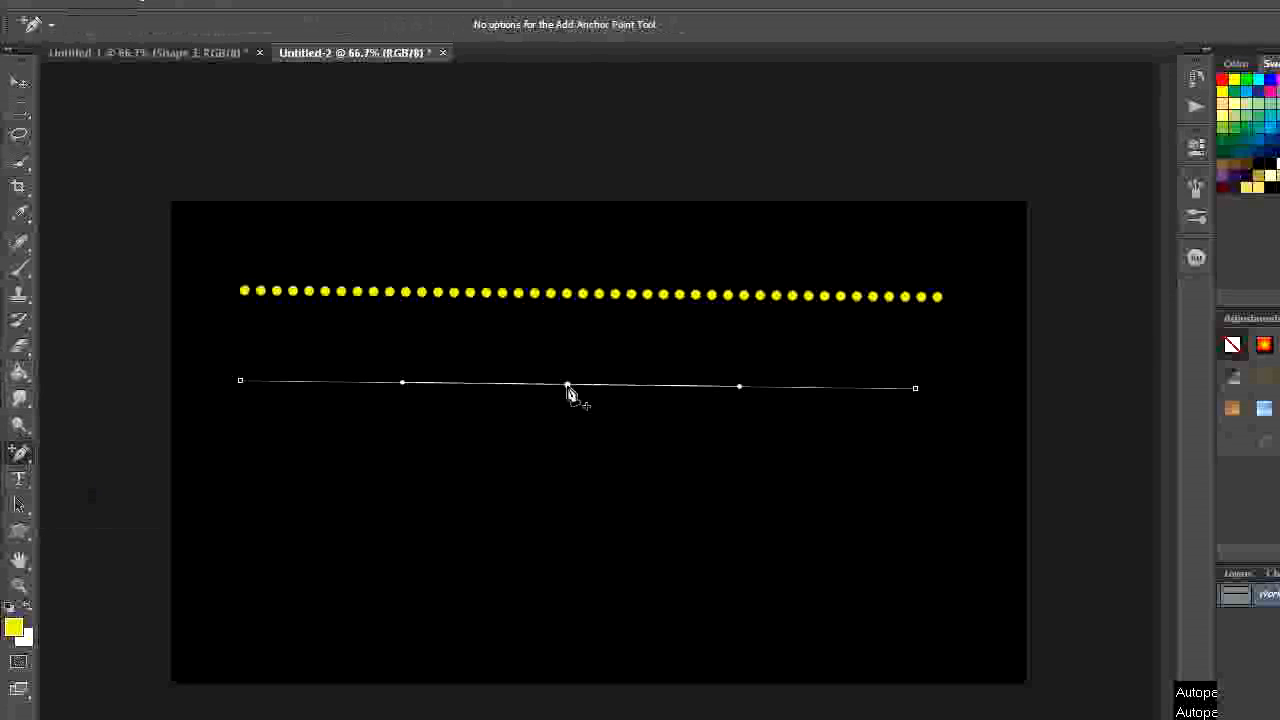
left_click_drag(567, 386, 568, 458)
left_click_drag(413, 438, 442, 370)
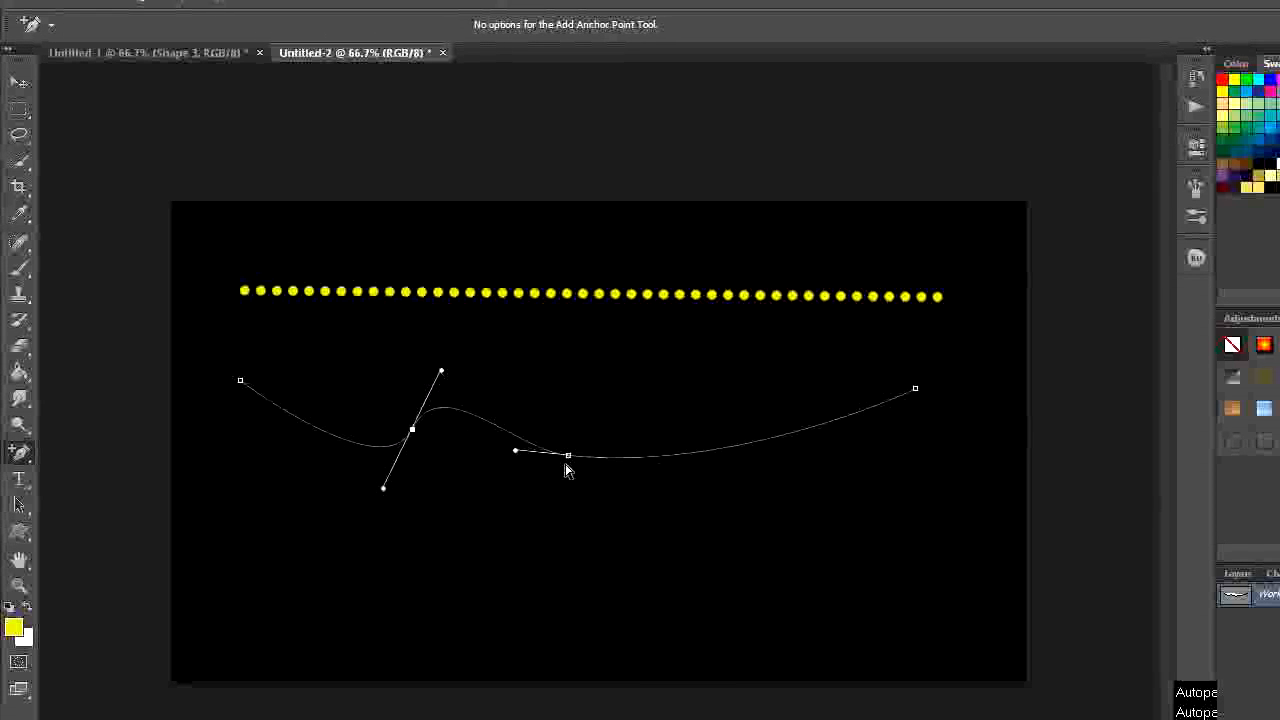
left_click_drag(569, 457, 616, 499)
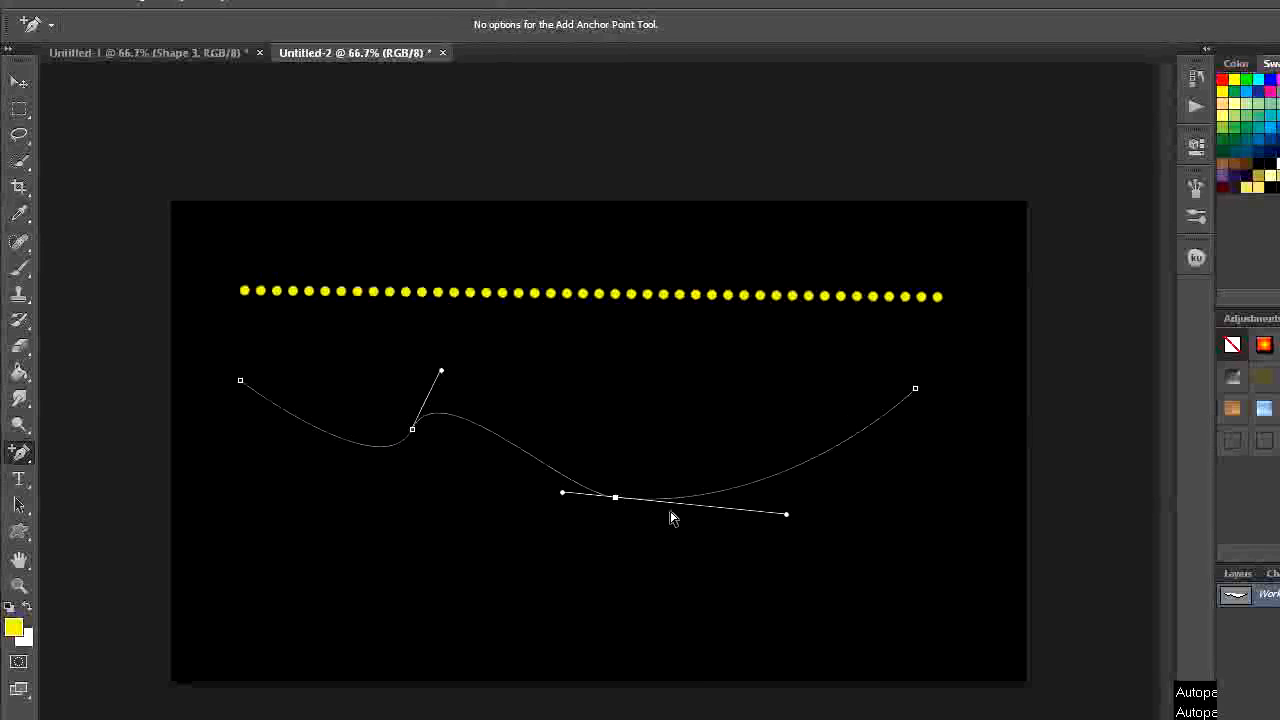
left_click_drag(786, 515, 737, 420)
left_click(731, 420)
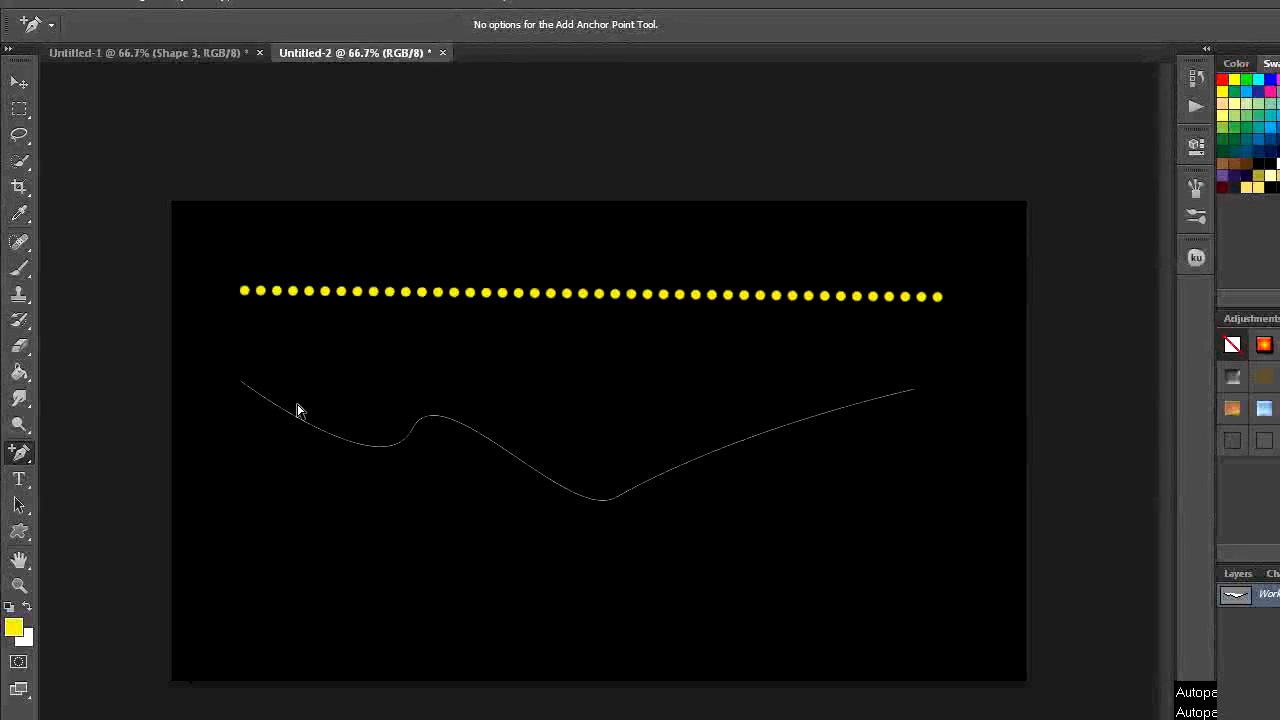
- Stroke the wavy path with the Brush, leaving Simulate Pressure off, and delete the path
right_click(476, 442)
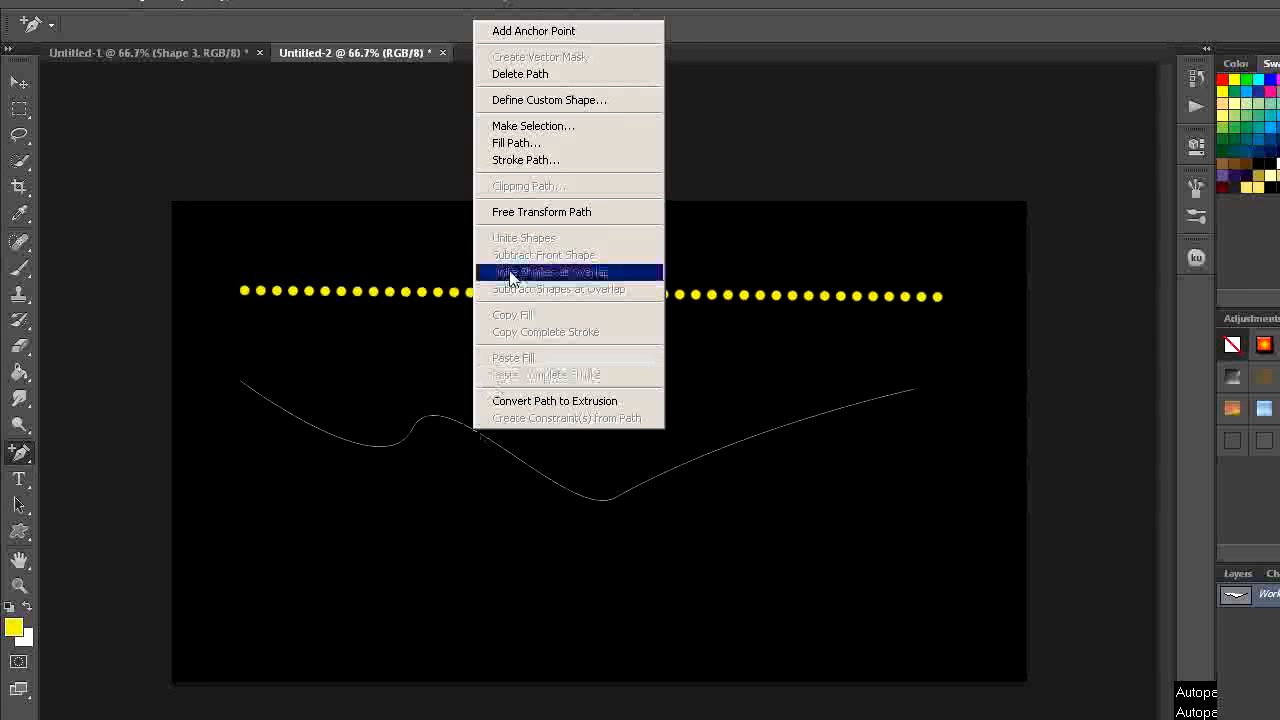
left_click(506, 160)
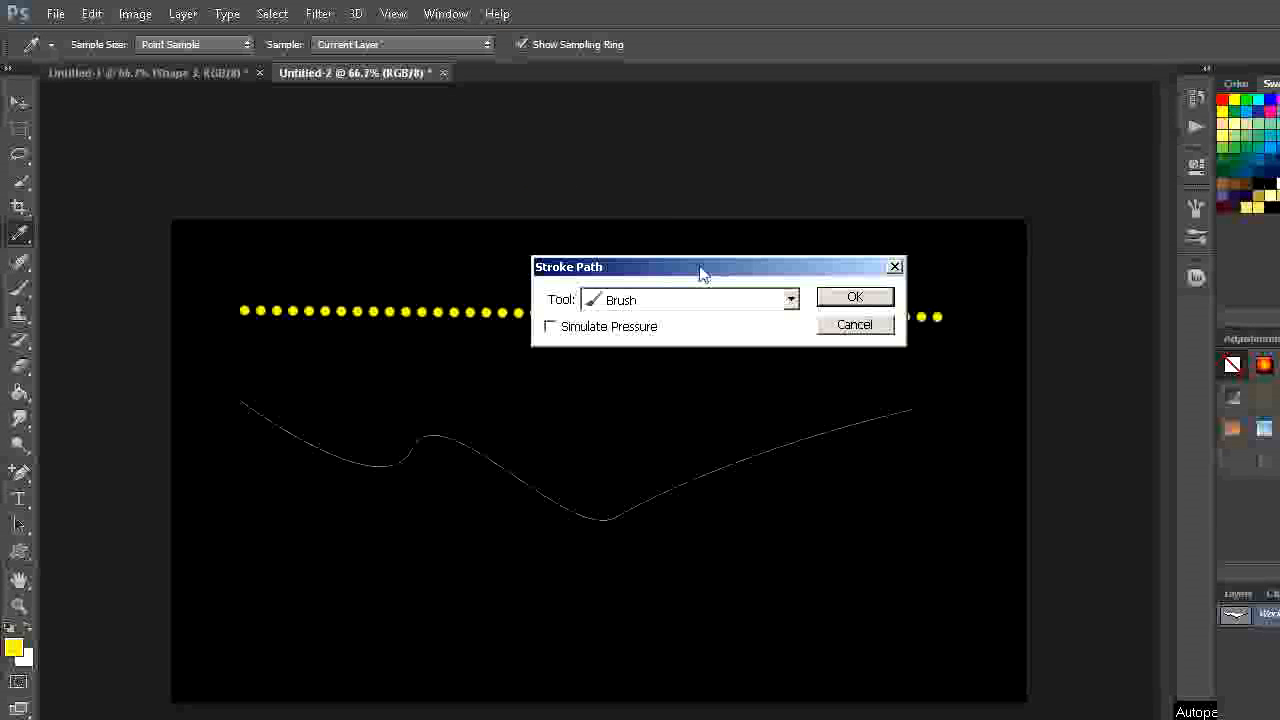
left_click(852, 303)
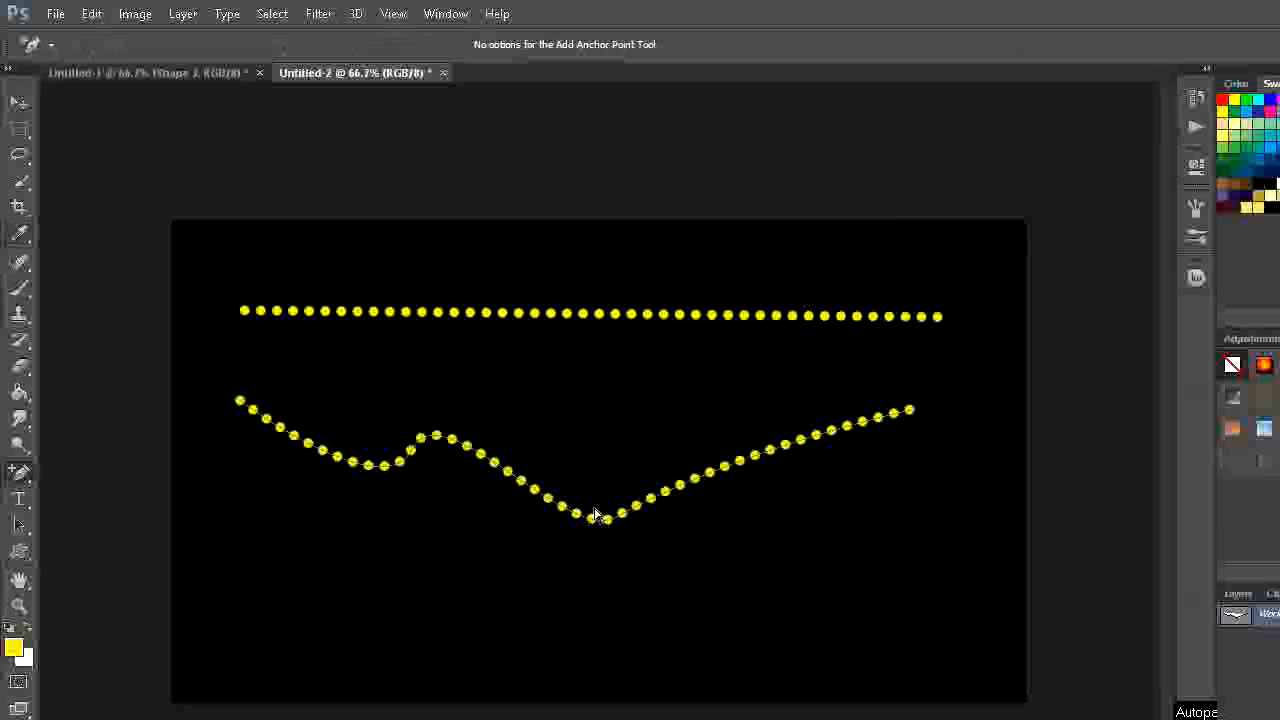
right_click(653, 505)
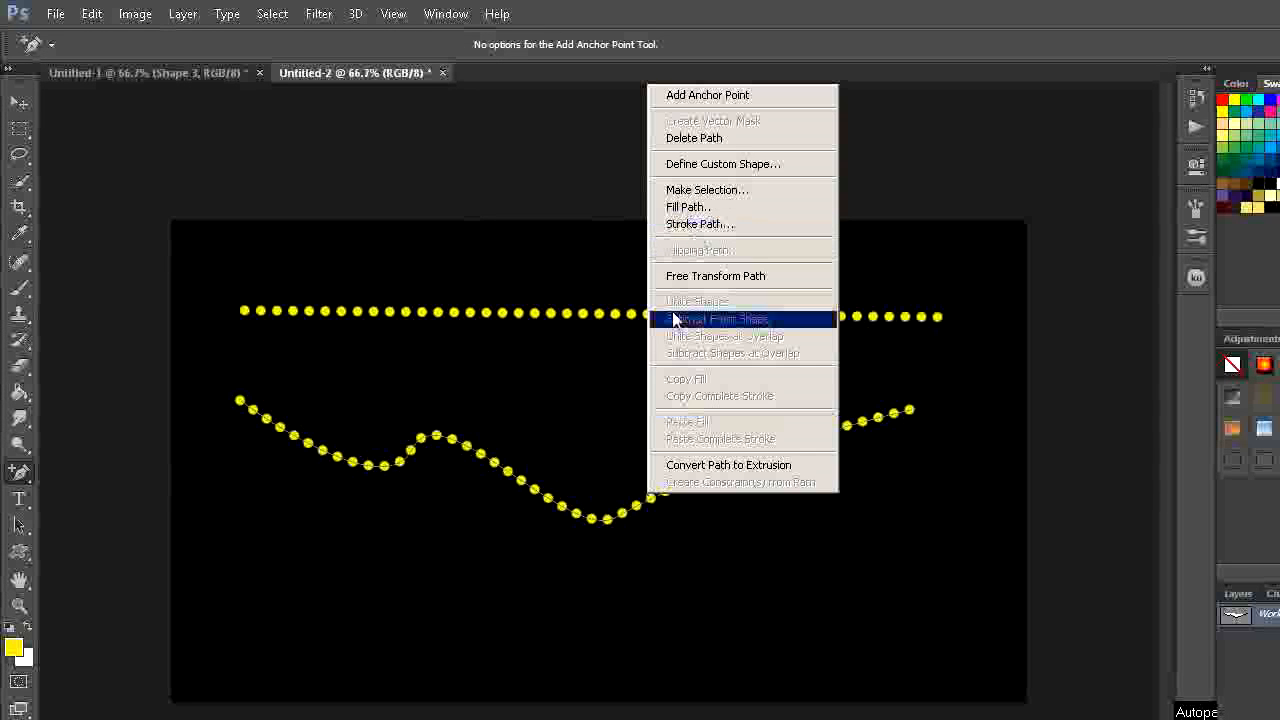
left_click(706, 137)
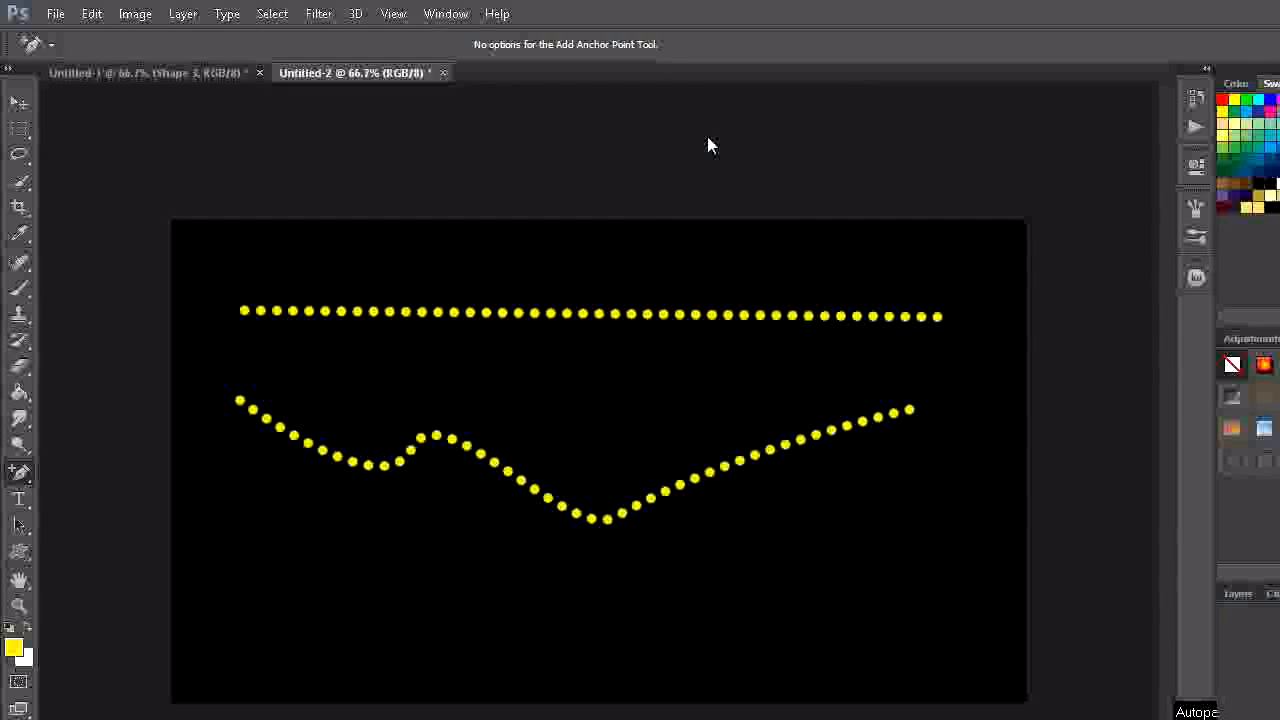
- Draw another straight, nearly horizontal path with the Pen tool beneath the wavy dotted line
right_click(18, 460)
left_click(98, 451)
left_click(256, 533)
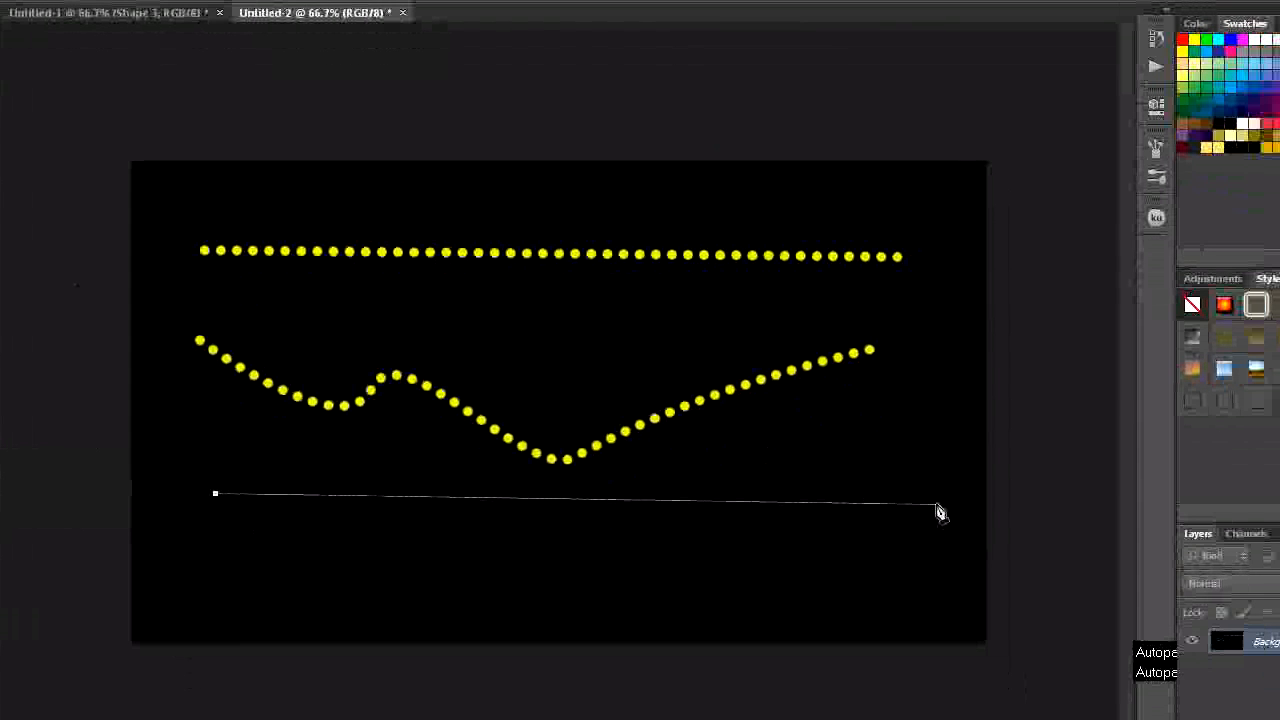
left_click(938, 507)
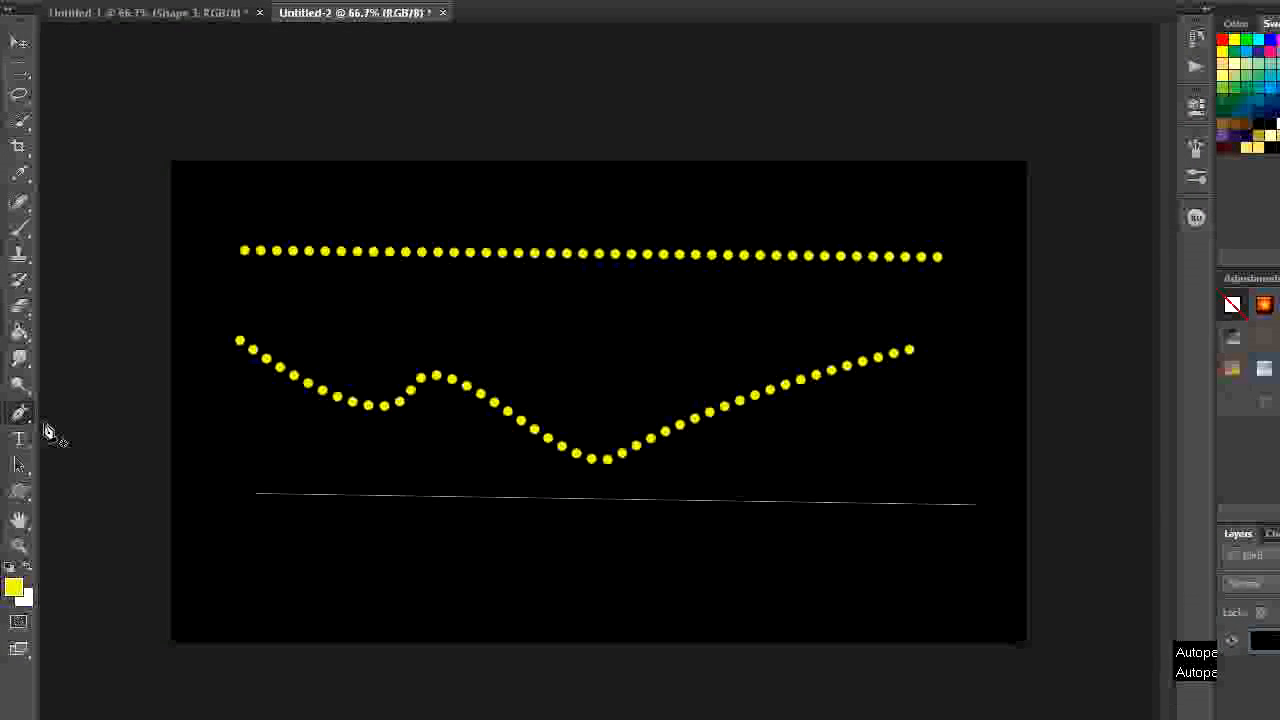
- Add an anchor point midway along the lowest path and bend it into an S-curve, arching up first and dipping after the midpoint
left_click(20, 422)
left_click(100, 451)
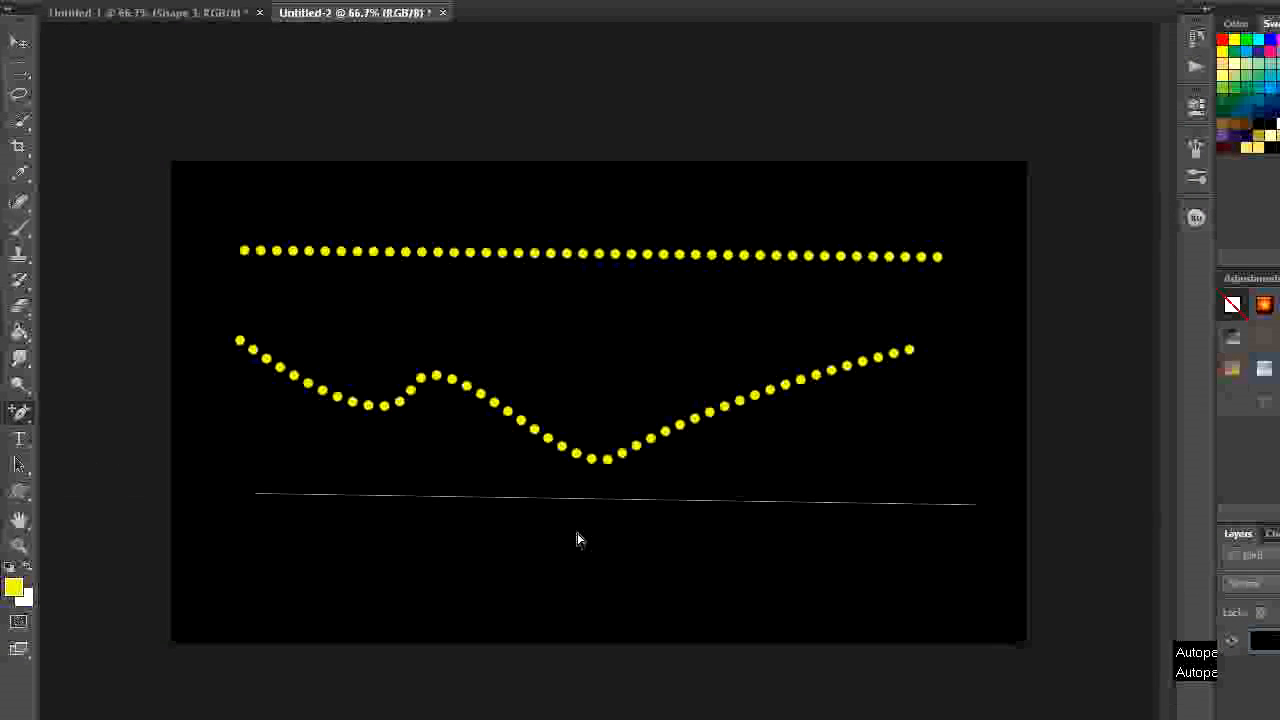
left_click(592, 499)
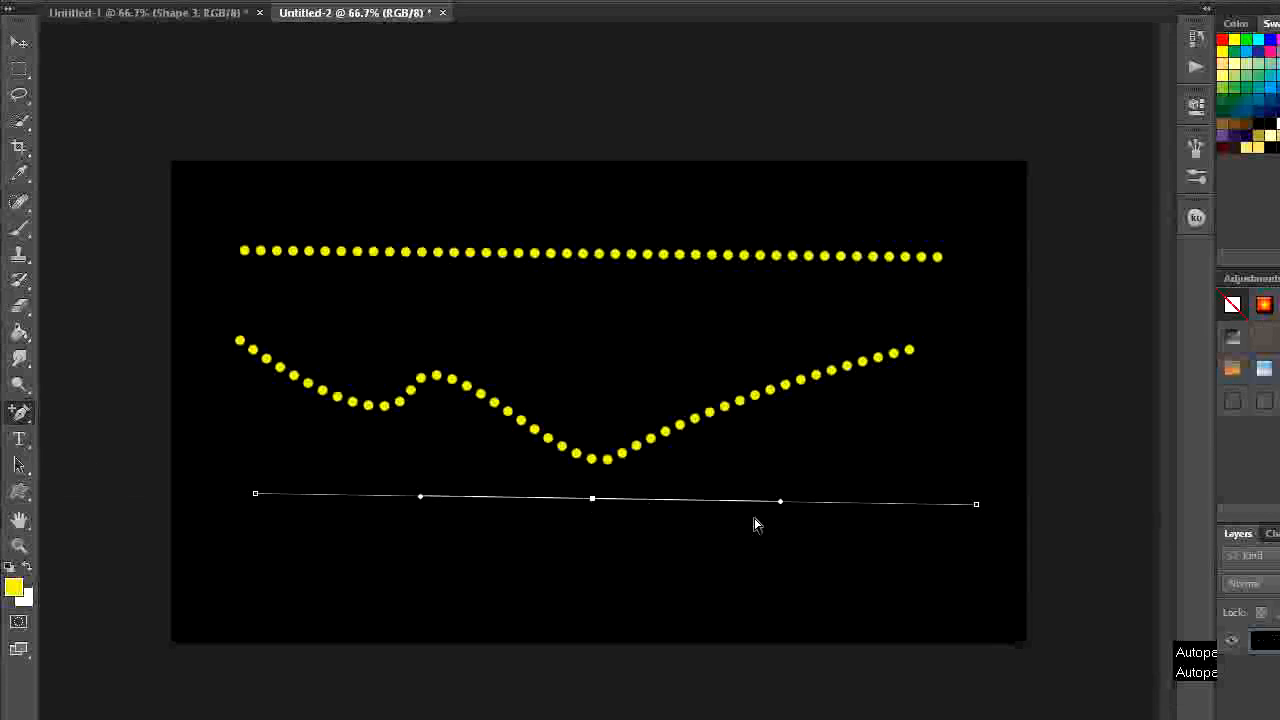
left_click_drag(781, 505, 757, 599)
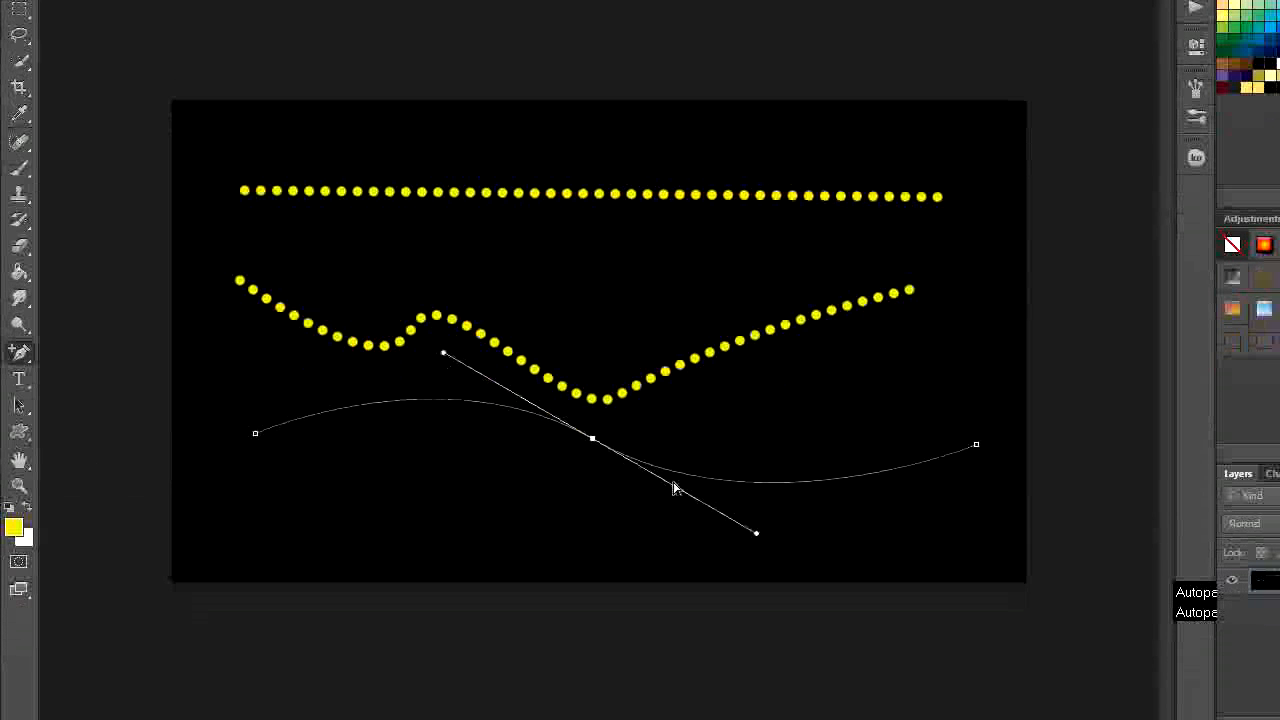
- Stroke the S-curve path with the Brush, leaving Simulate Pressure off
right_click(616, 452)
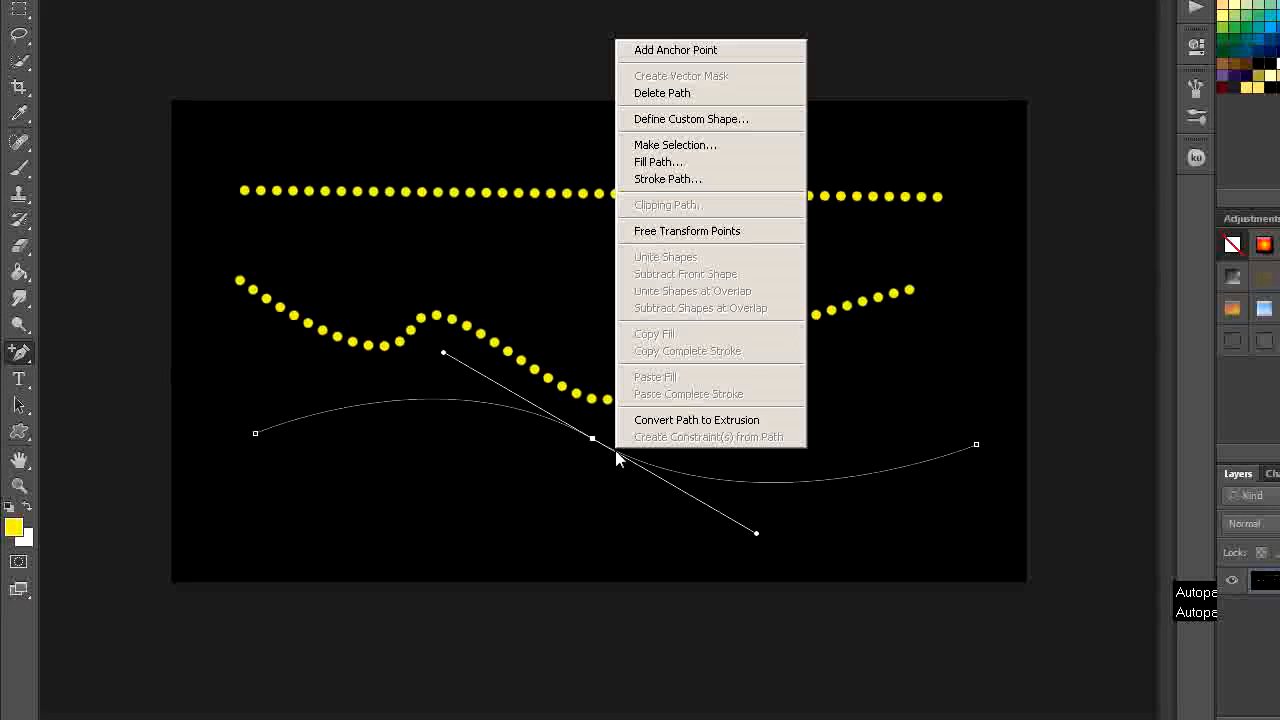
left_click(678, 186)
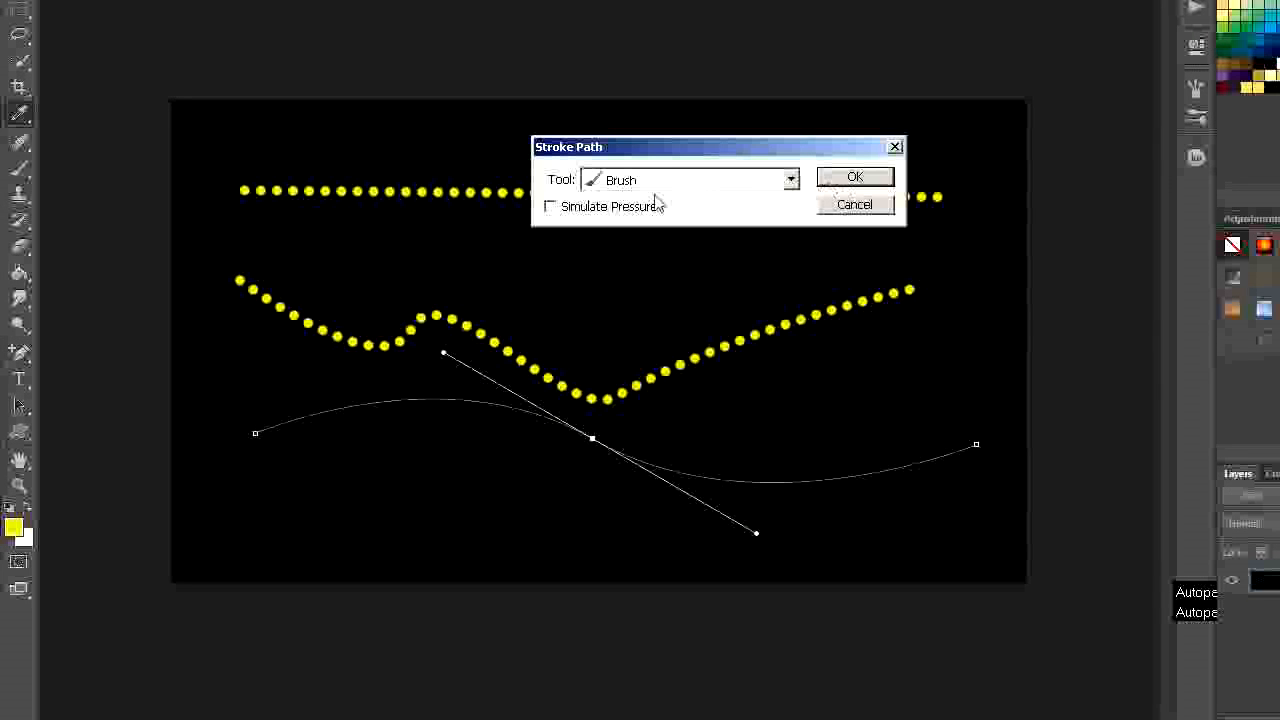
left_click(851, 199)
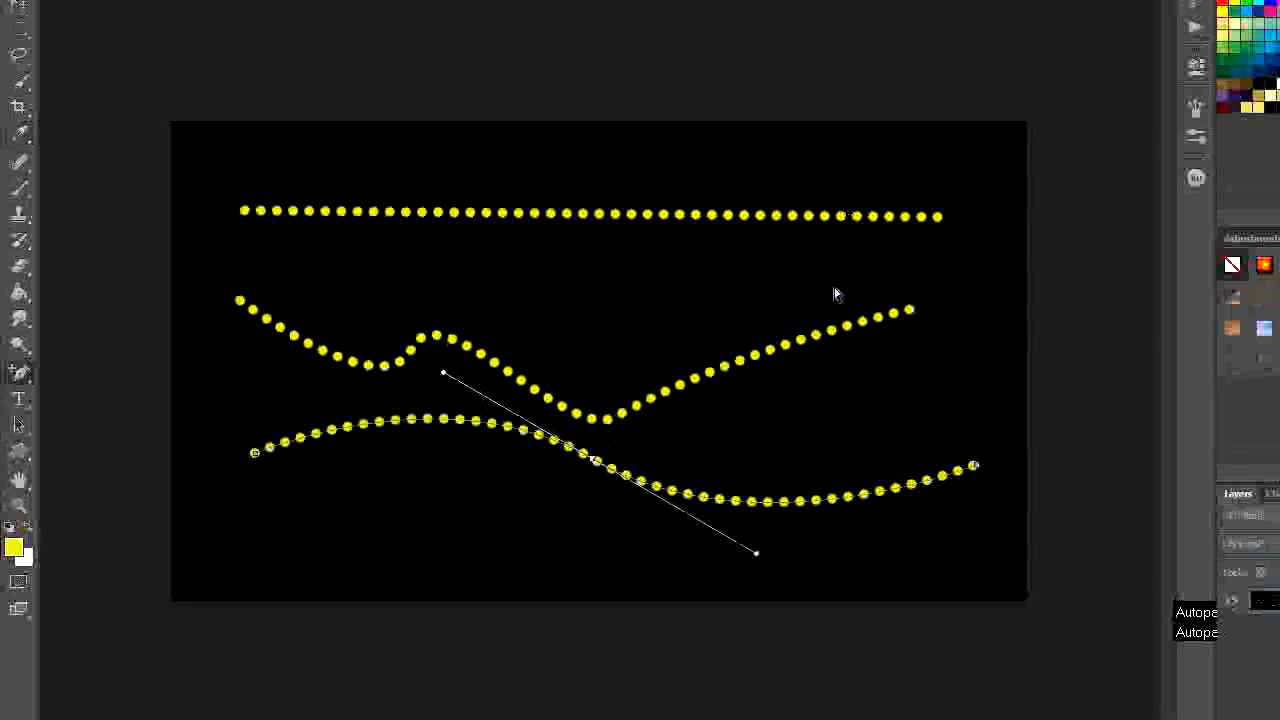
- Flip the S-curve path's bends to mirror the dotted curve, and stroke it with the Brush without Simulate Pressure
left_click_drag(757, 517, 769, 353)
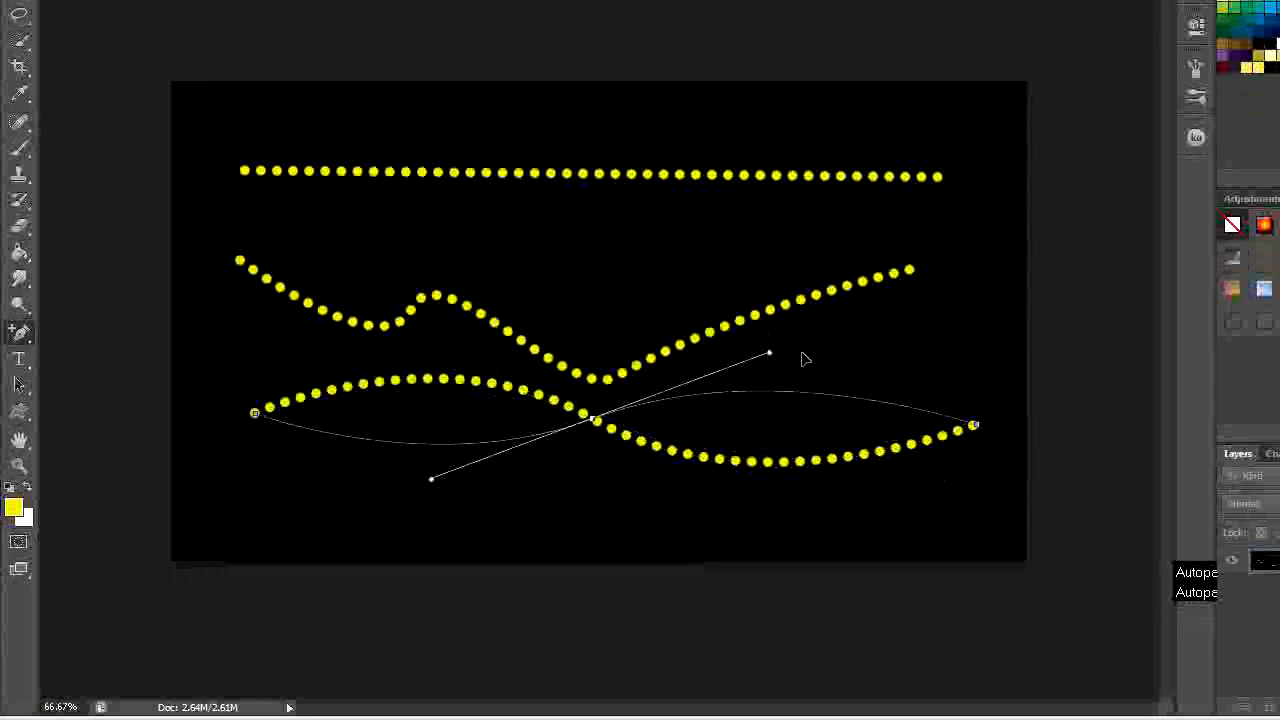
right_click(757, 399)
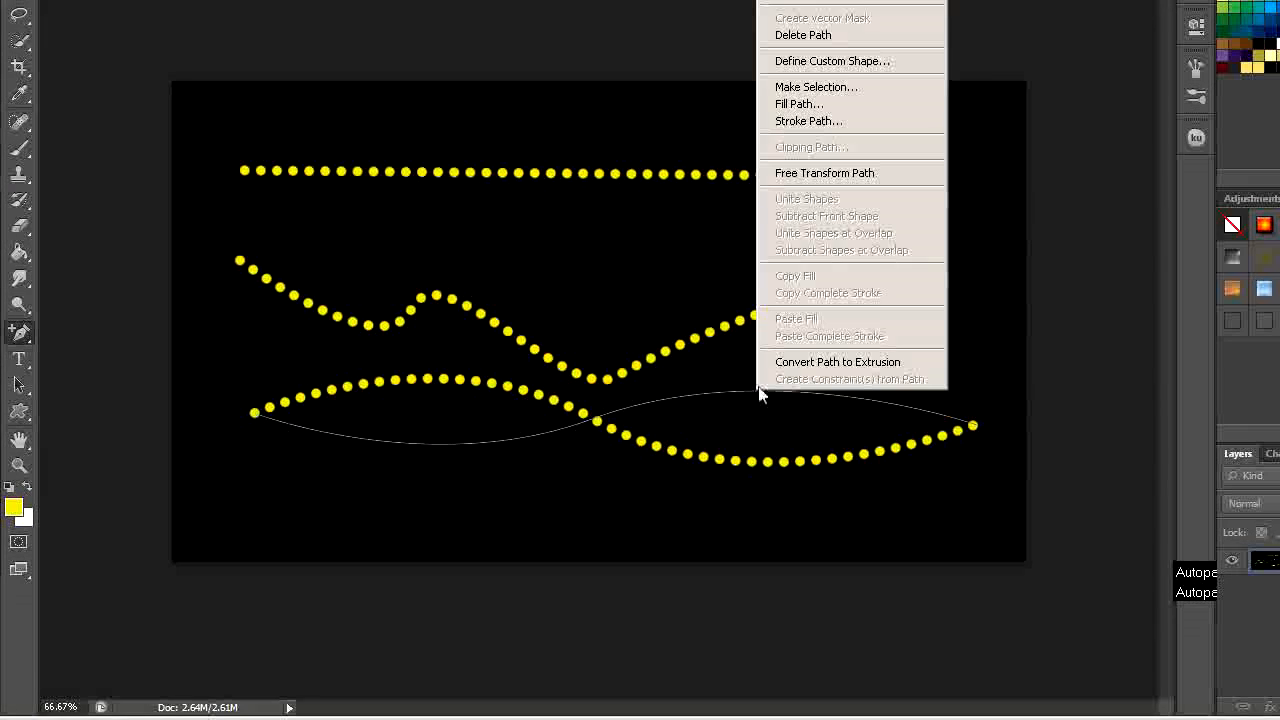
left_click(810, 202)
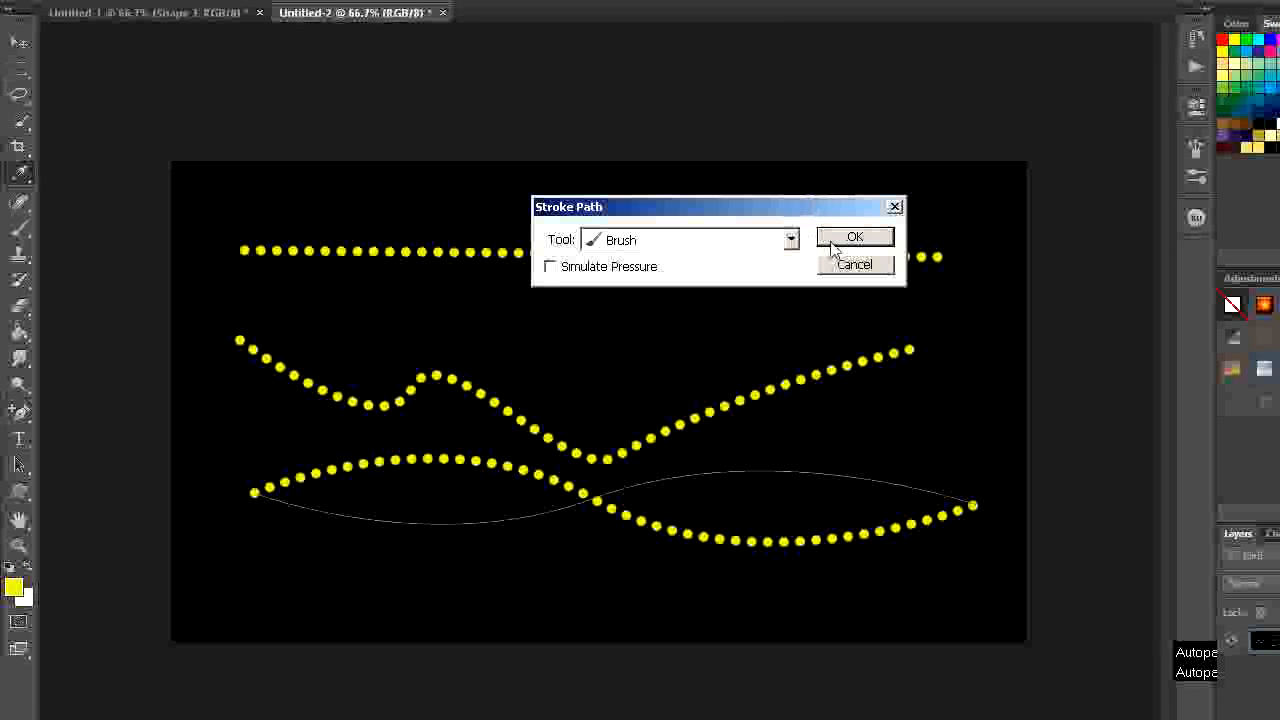
left_click(834, 241)
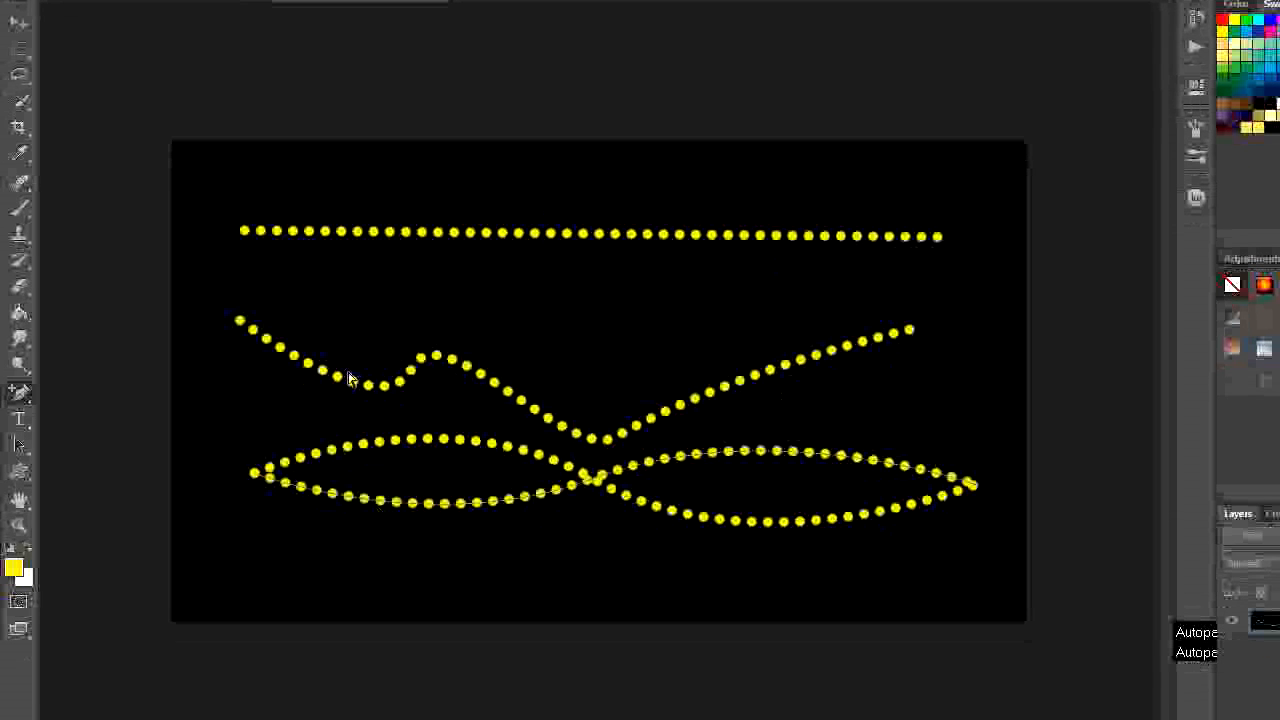